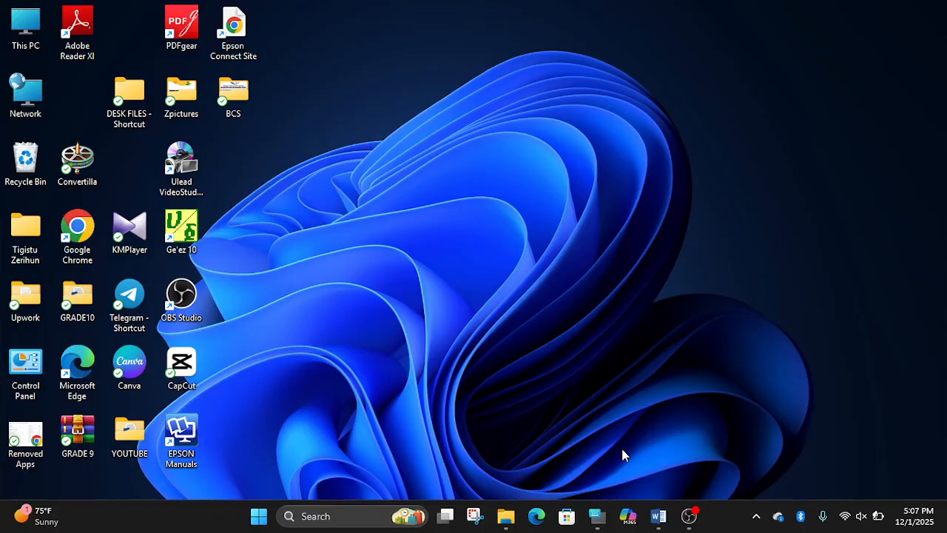
Step: Open the Run dialog with the On-Screen Keyboard and minimize the keyboard
click(597, 516)
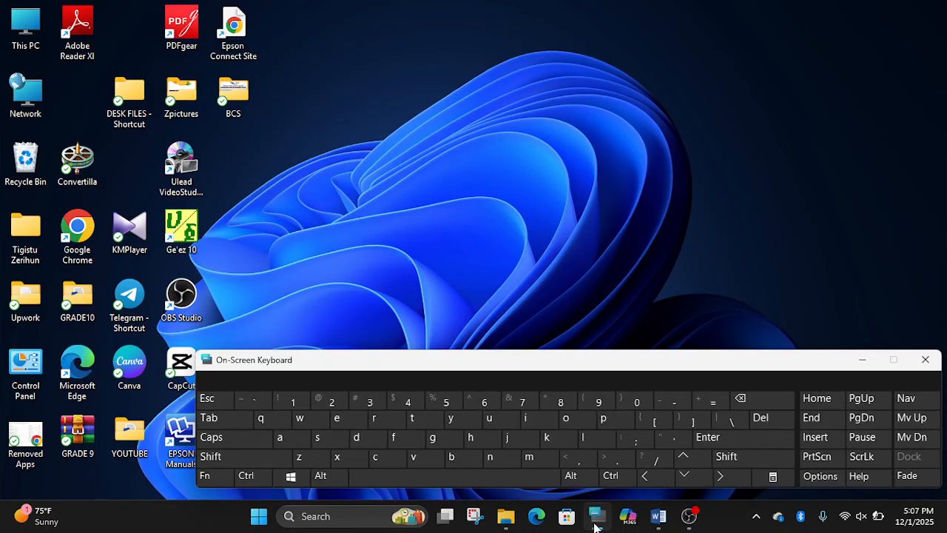
click(291, 477)
click(376, 417)
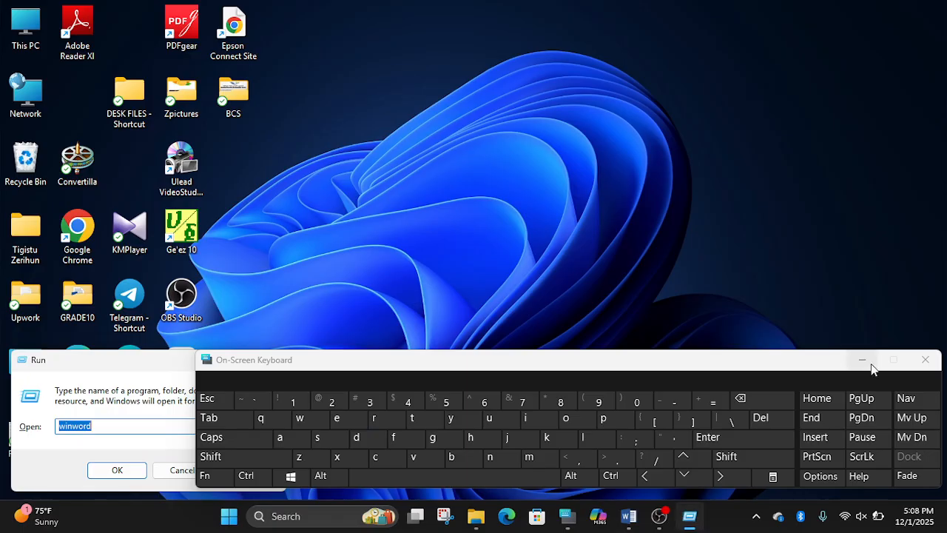
click(862, 361)
Step: Move the Run dialog to mid-screen and launch Word by running winword
drag(169, 359, 508, 164)
click(453, 233)
key(BackSpace)
key(BackSpace)
key(BackSpace)
key(BackSpace)
key(BackSpace)
key(BackSpace)
text(winword)
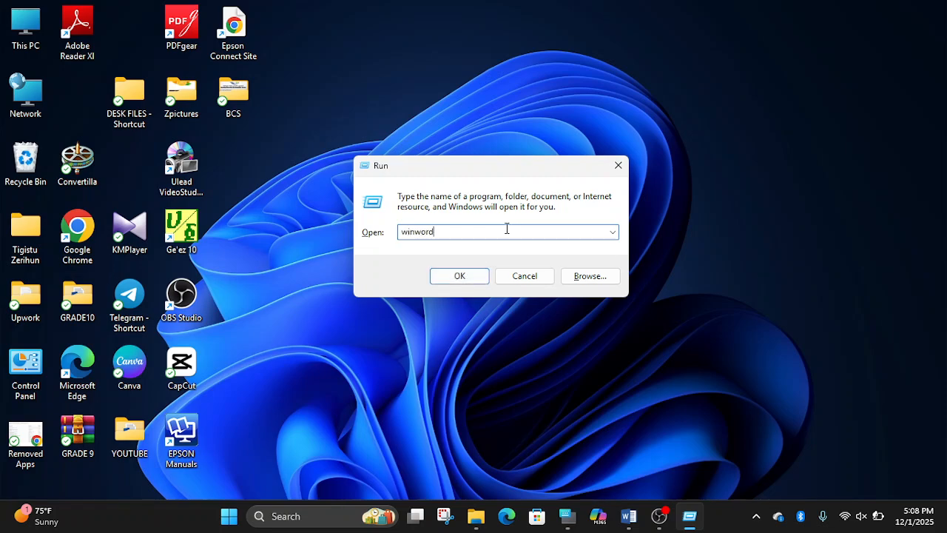
click(459, 276)
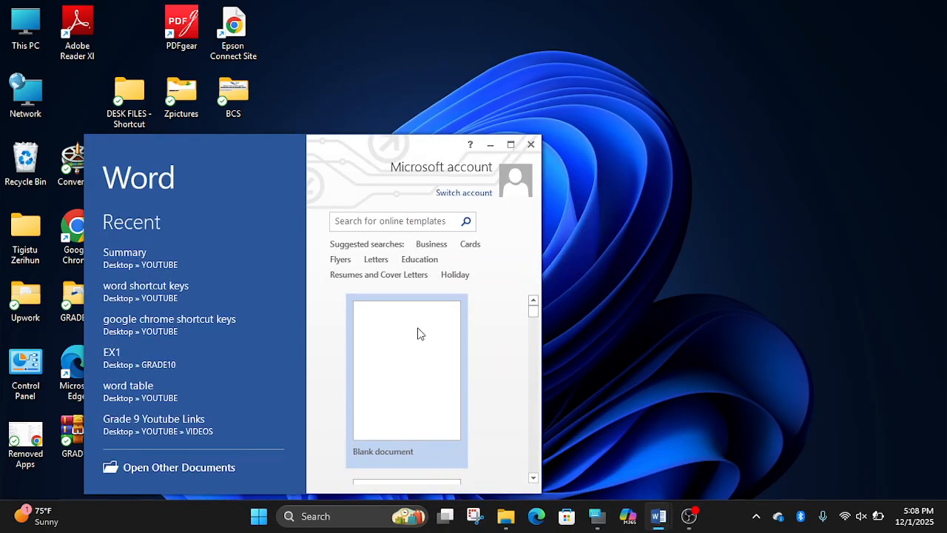
Step: Create a blank document and maximize its window
click(419, 332)
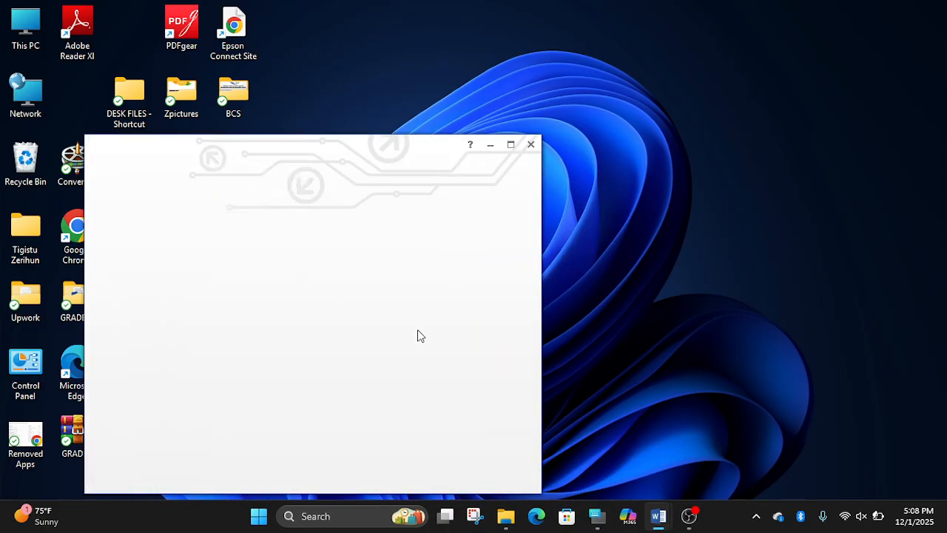
click(510, 145)
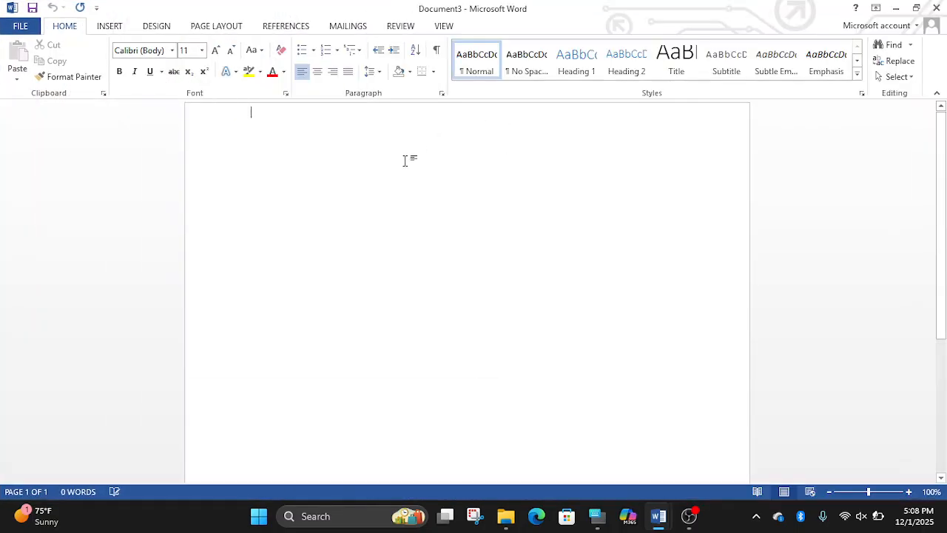
Step: Switch to the Summary document, maximize it and highlight the "F1 = Help" line
click(656, 515)
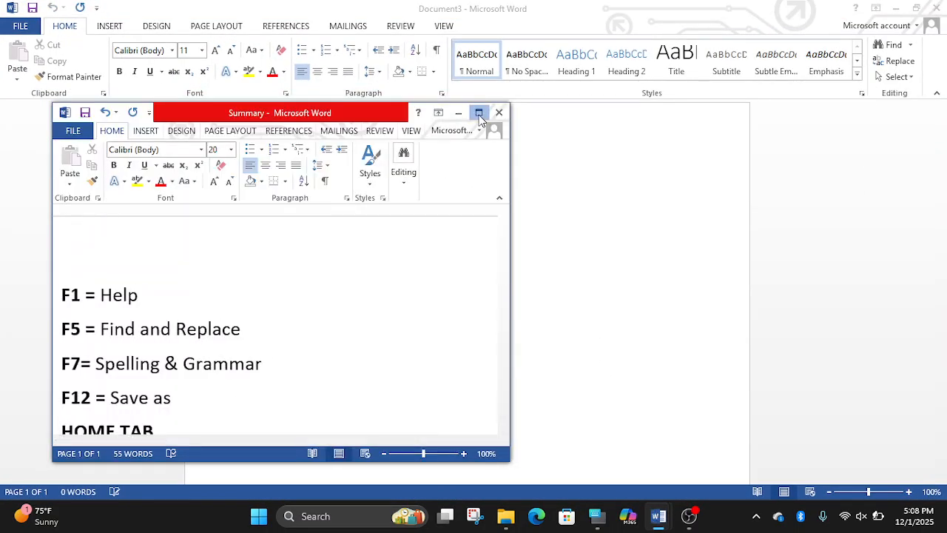
click(479, 113)
click(355, 186)
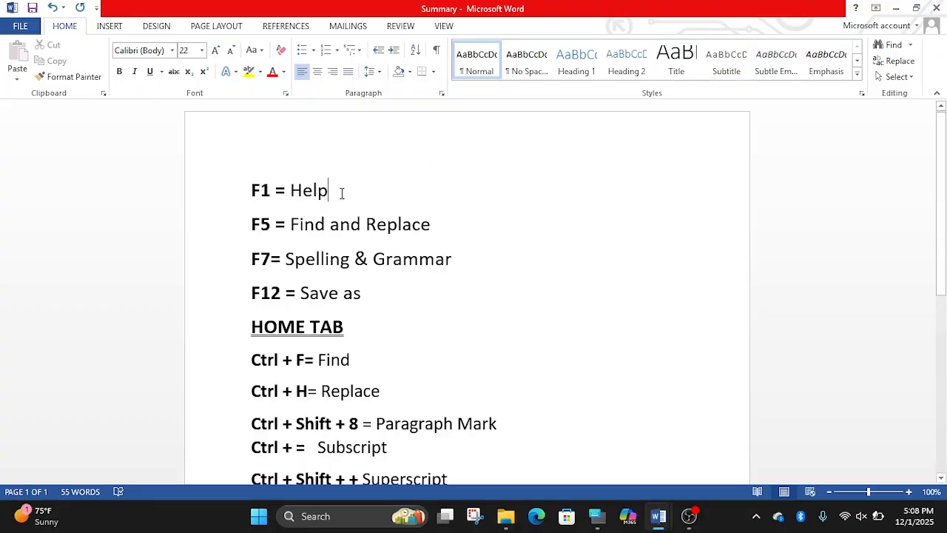
click(186, 178)
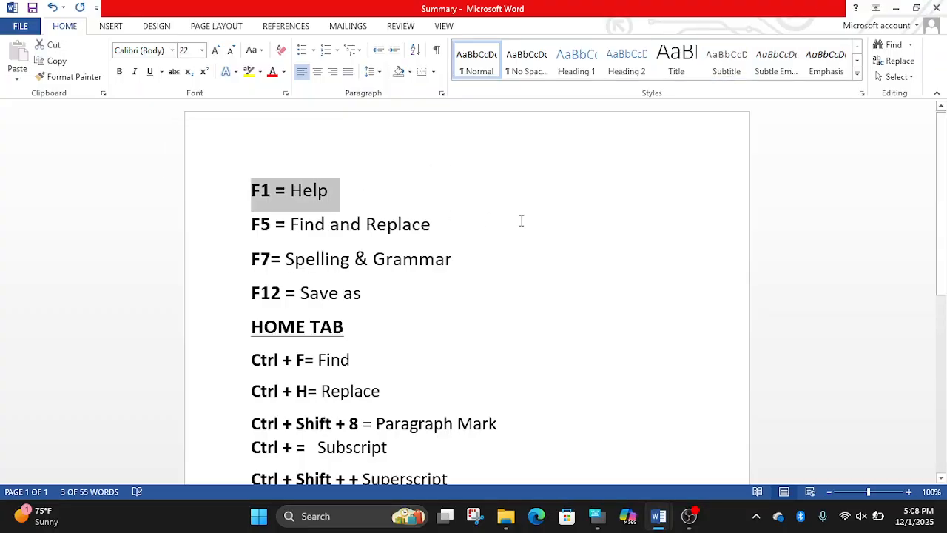
Step: Return to the blank document, open Word Help and enter "table" as the search term
click(898, 10)
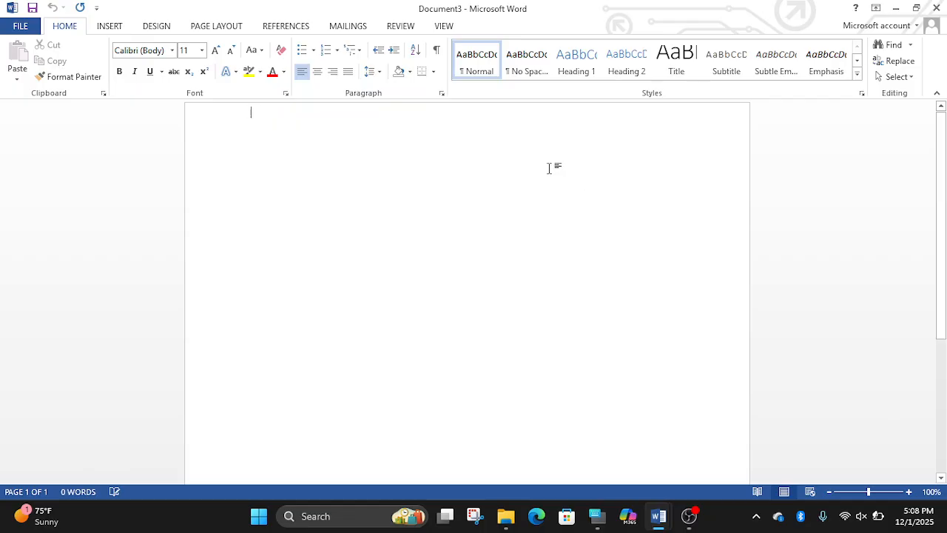
key(F1)
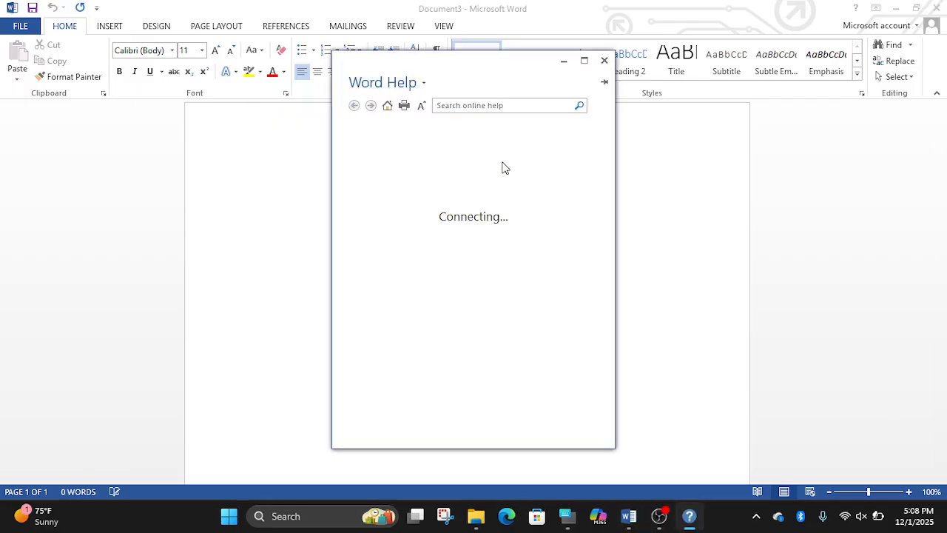
click(488, 110)
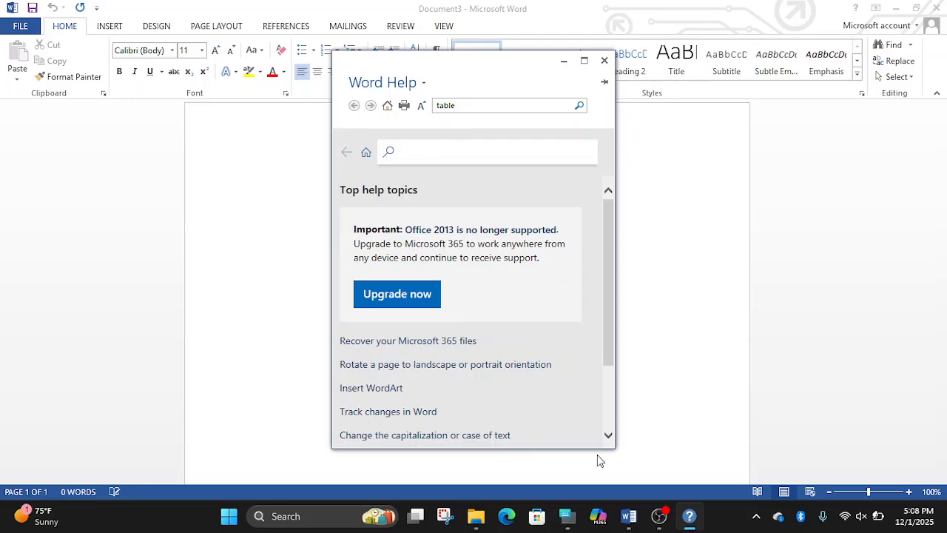
Step: Switch back to the Summary document and highlight the "F5 = Find and Replace" line
click(633, 517)
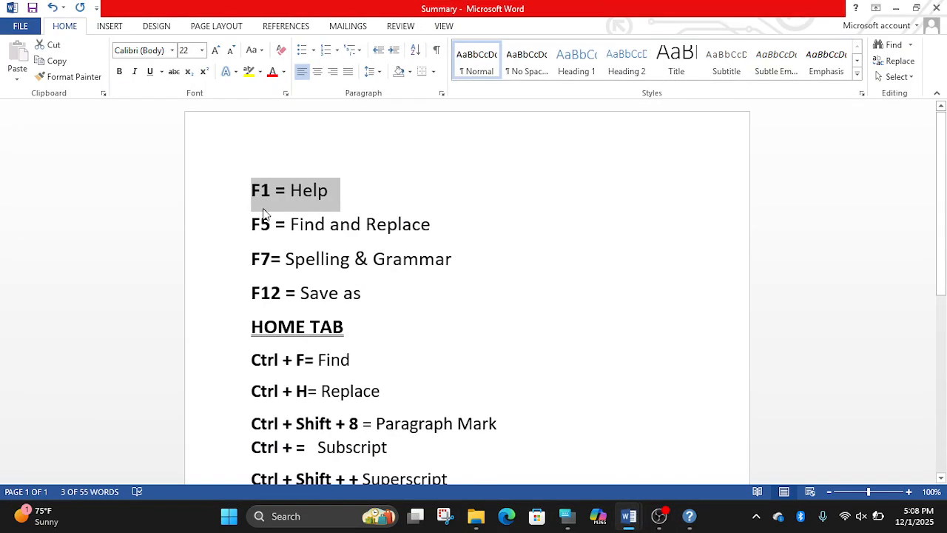
click(249, 220)
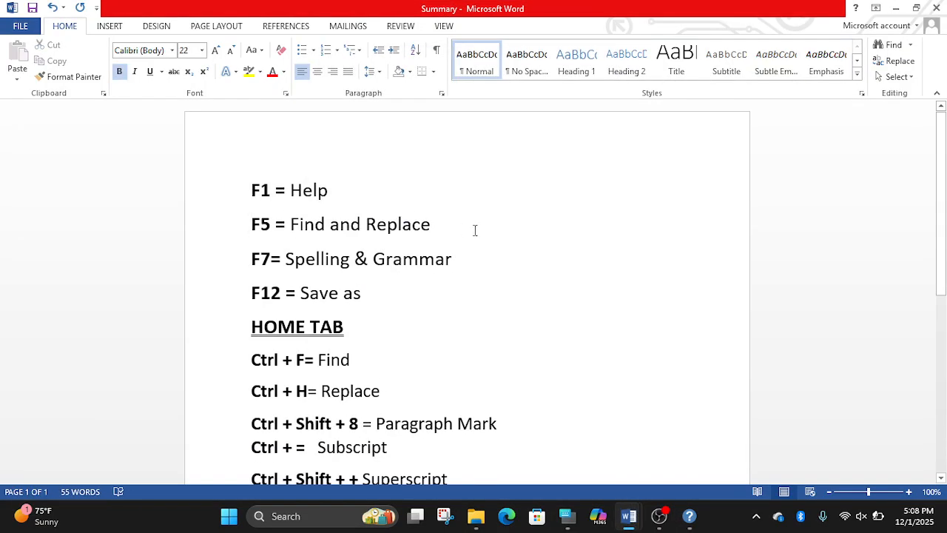
drag(252, 224, 437, 222)
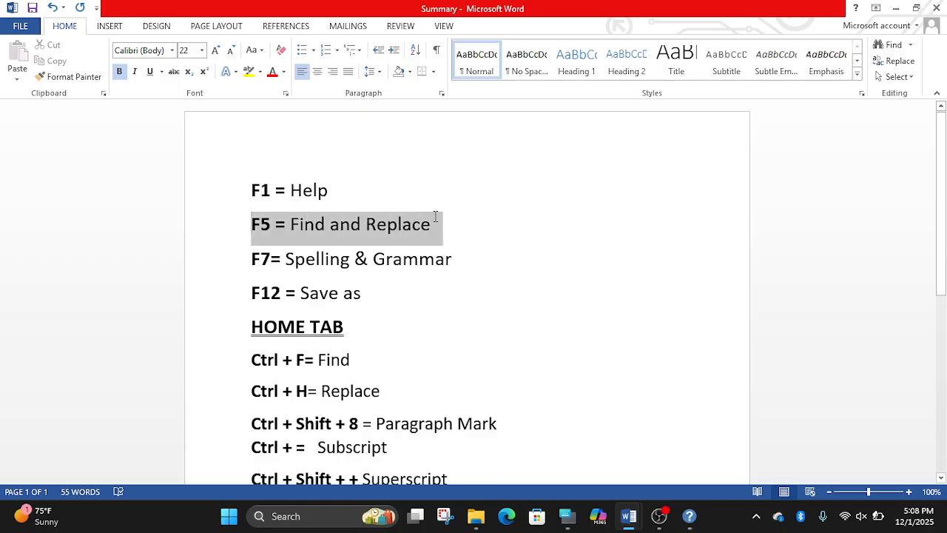
click(301, 192)
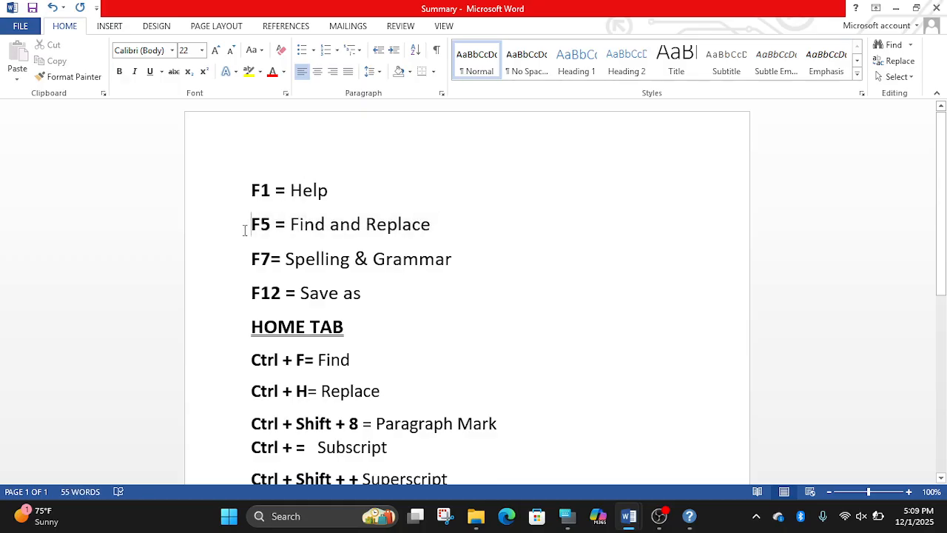
drag(245, 230, 443, 226)
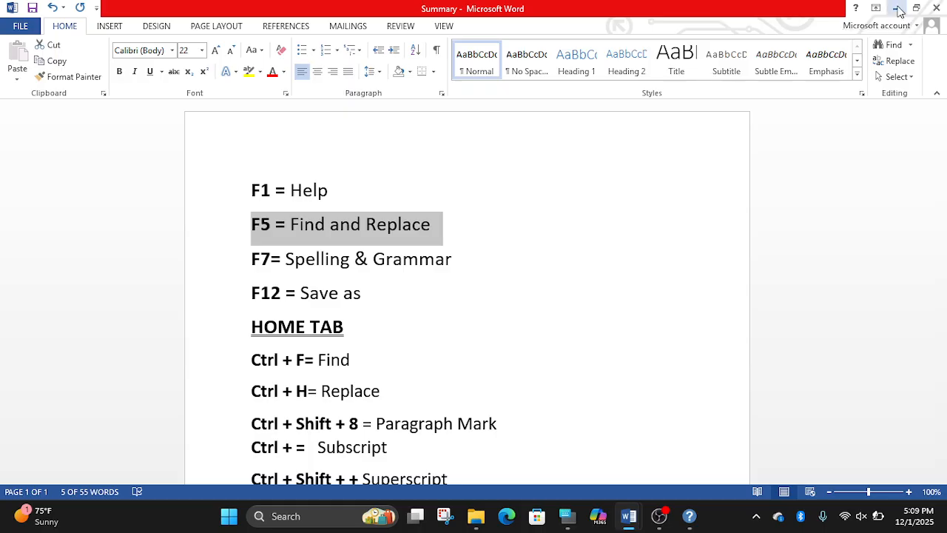
Step: Back in the blank document, close Word Help, view the Go To options of Find and Replace, and close the dialog
click(898, 9)
click(607, 62)
key(F5)
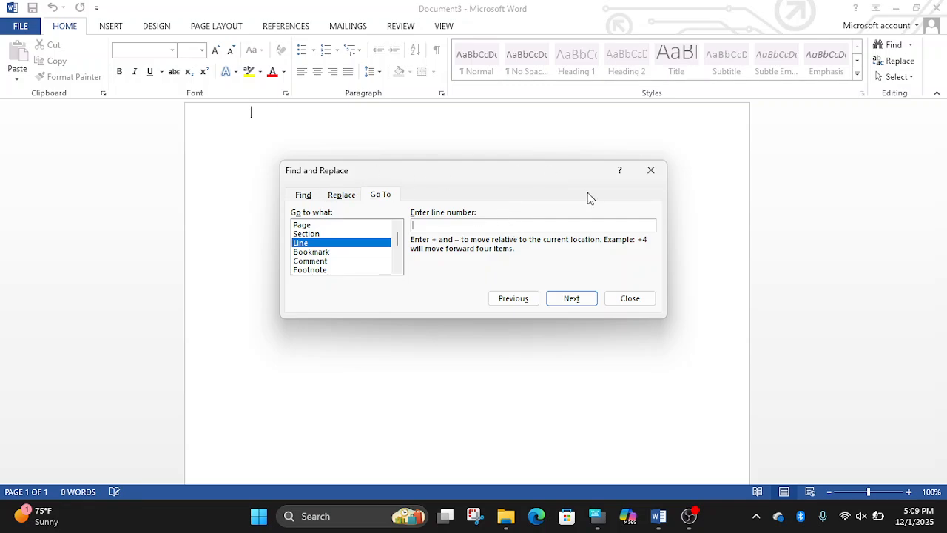
click(382, 198)
click(450, 229)
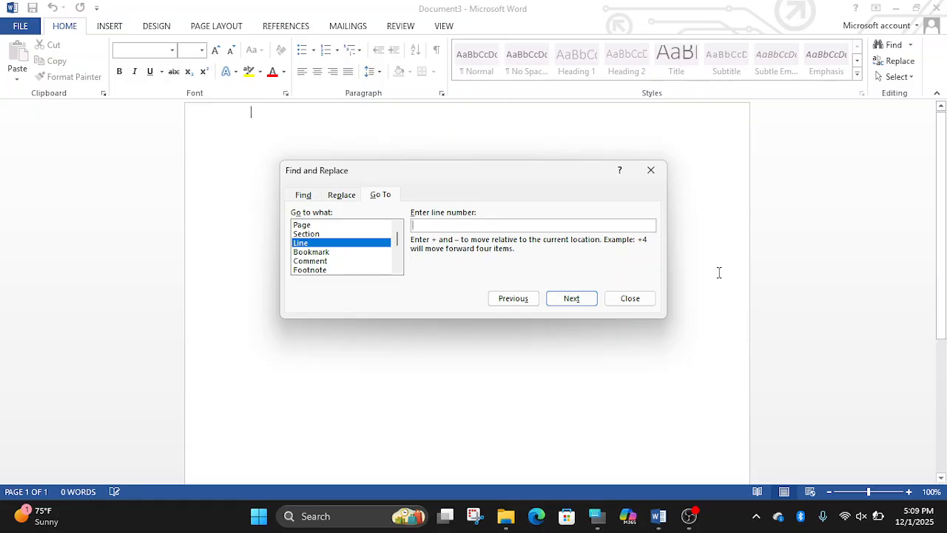
click(632, 298)
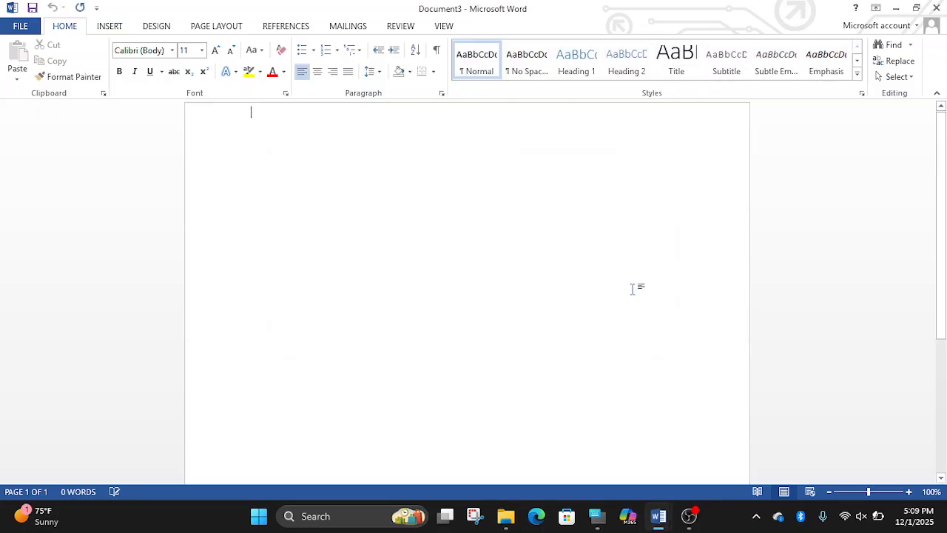
Step: Set the font size to 26 and generate sample paragraphs with =rand()
click(202, 54)
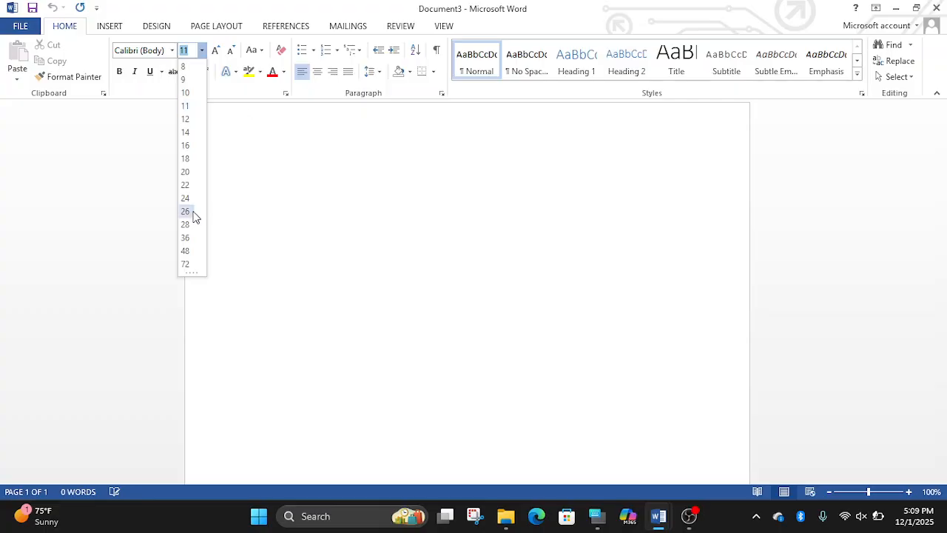
click(190, 213)
text(=ran)
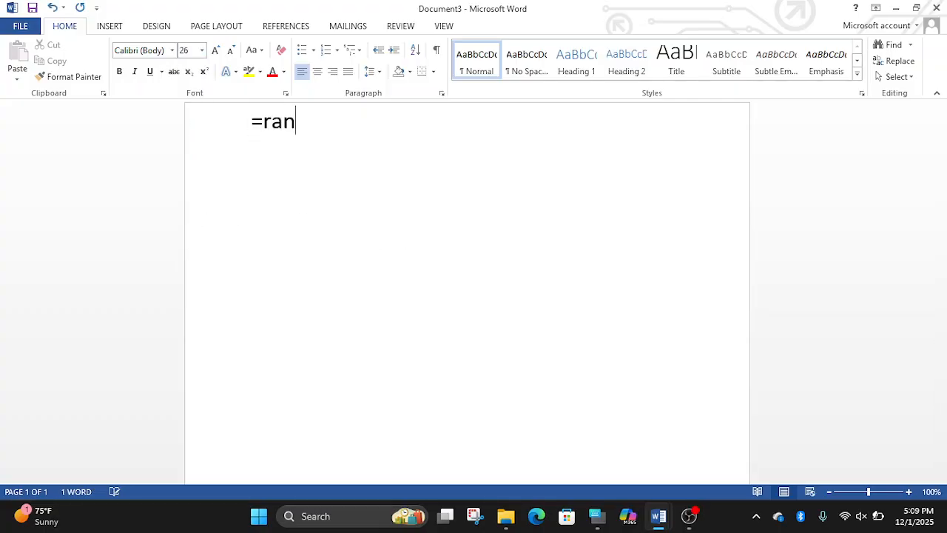
text(d())
key(Return)
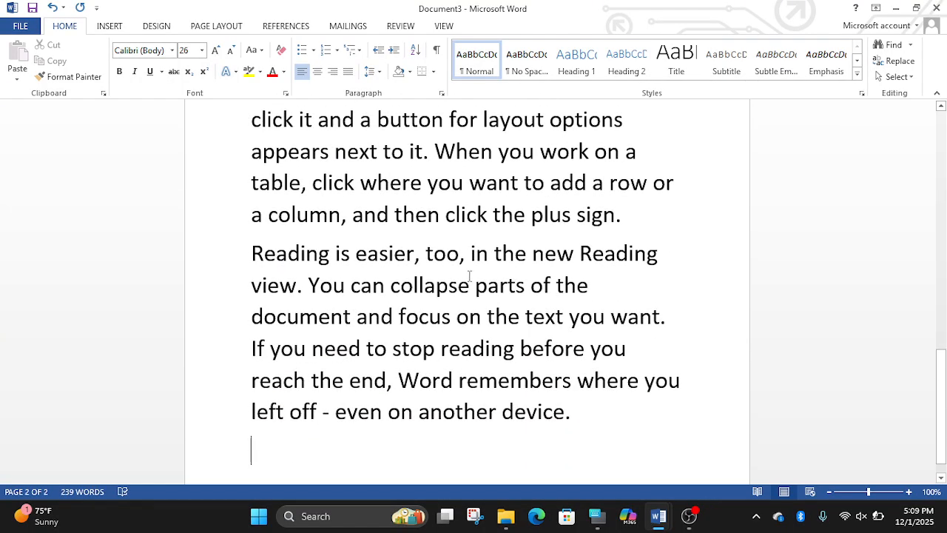
Step: Set the font size of all the sample text to 14
key(ctrl+a)
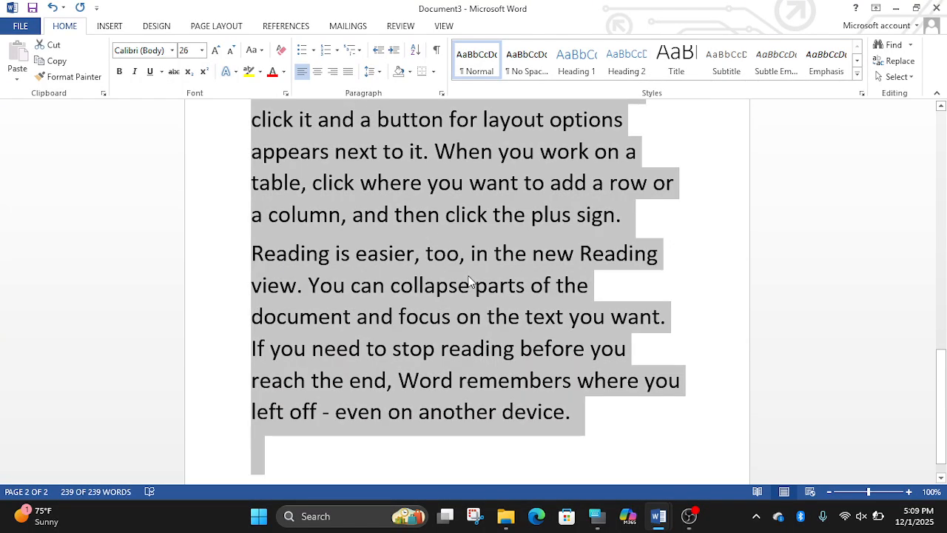
click(202, 50)
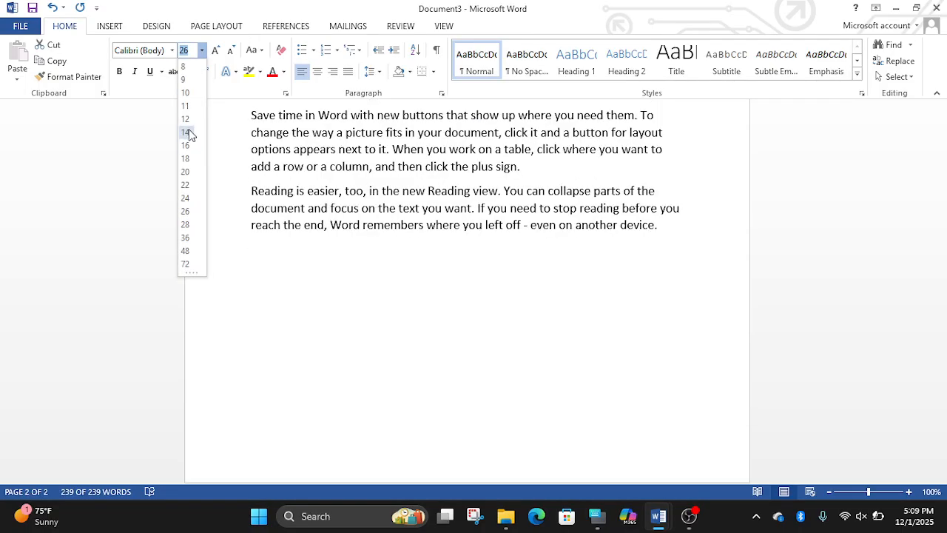
click(189, 131)
drag(942, 309, 946, 126)
Step: Apply the Heading 2 style to all the text and close the Navigation pane
click(627, 60)
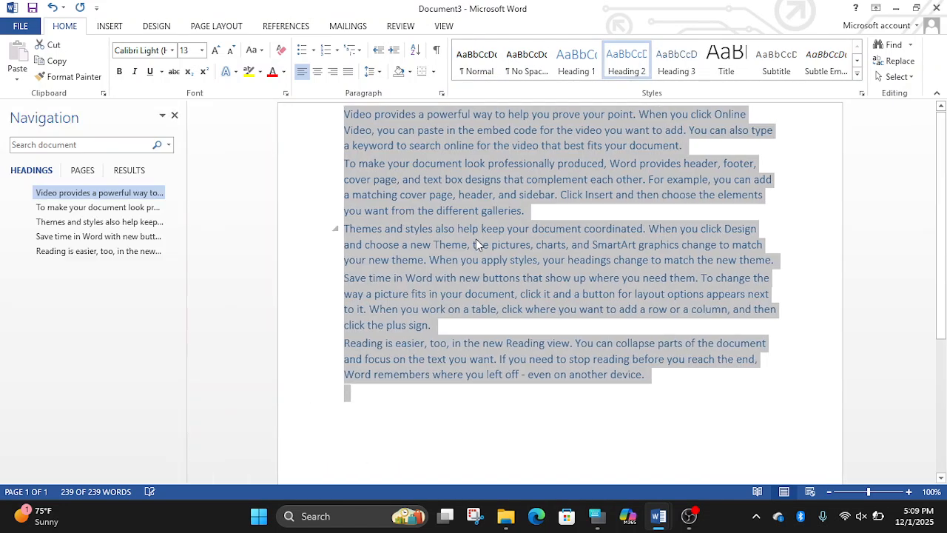
click(175, 116)
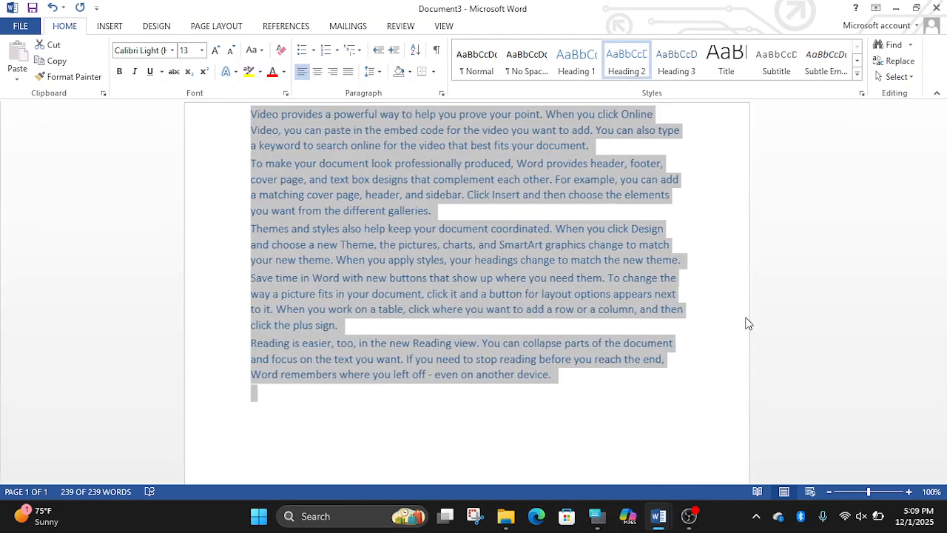
click(737, 265)
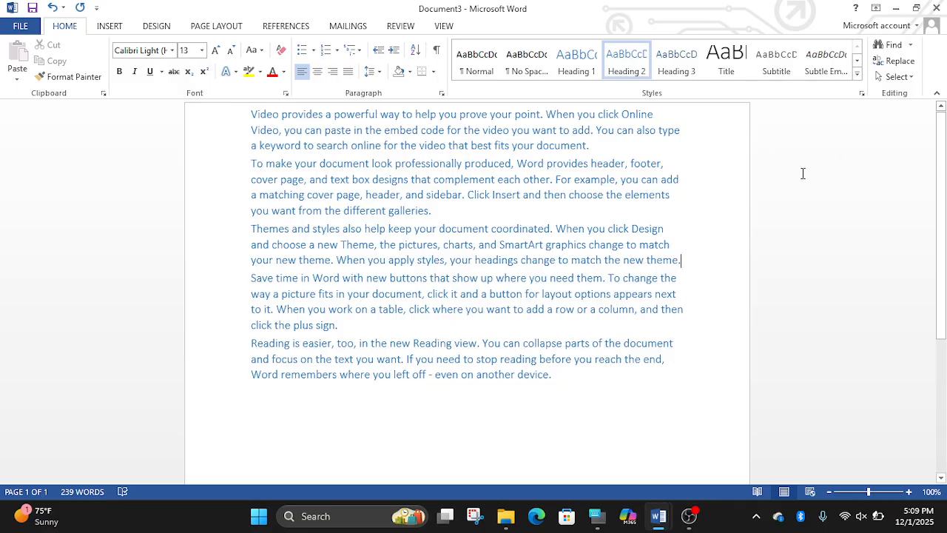
Step: Use Go To to jump to line 7 and back to line 1, moving the dialog off the text
key(ctrl+g)
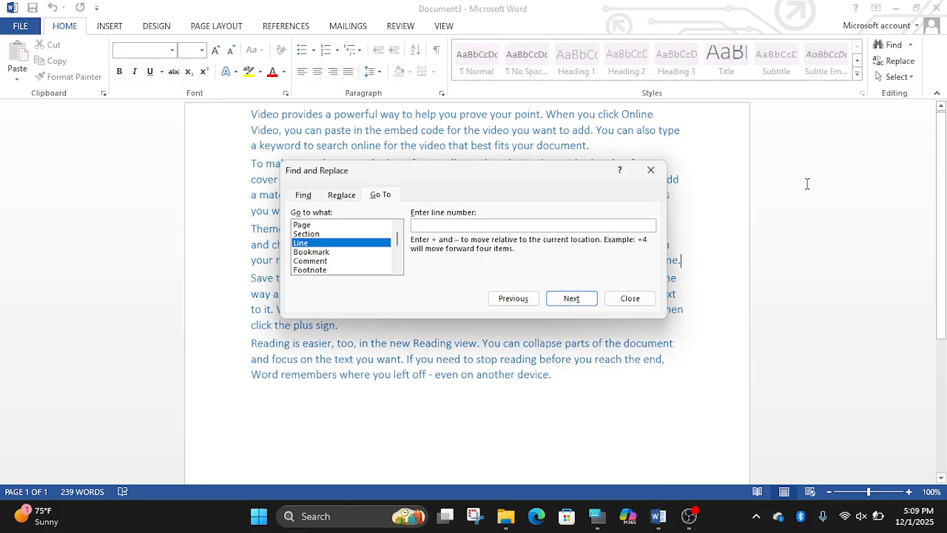
text(7)
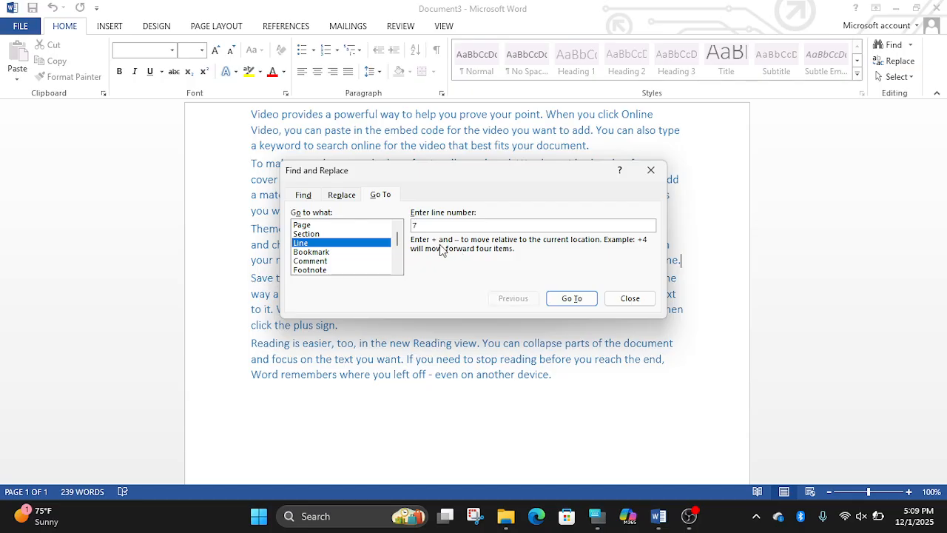
click(572, 297)
drag(440, 176, 536, 266)
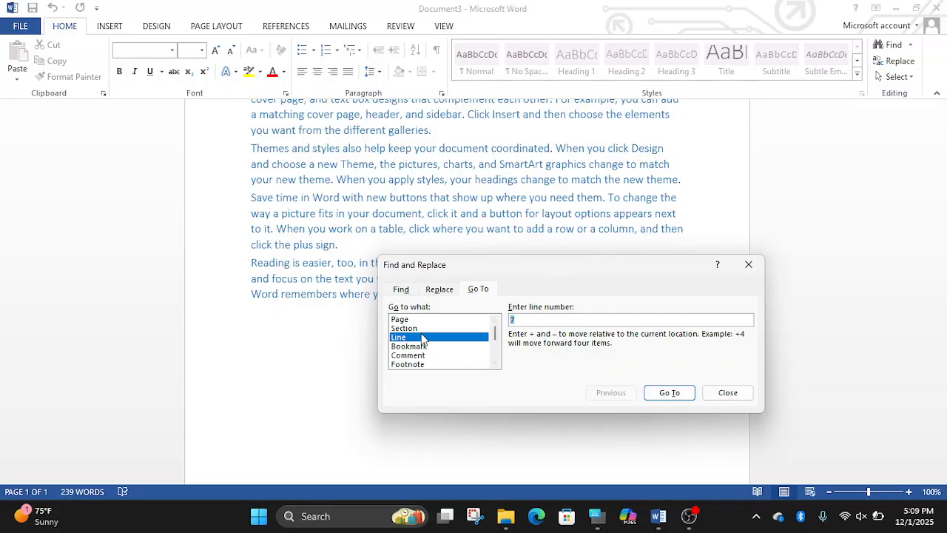
text(1)
click(669, 393)
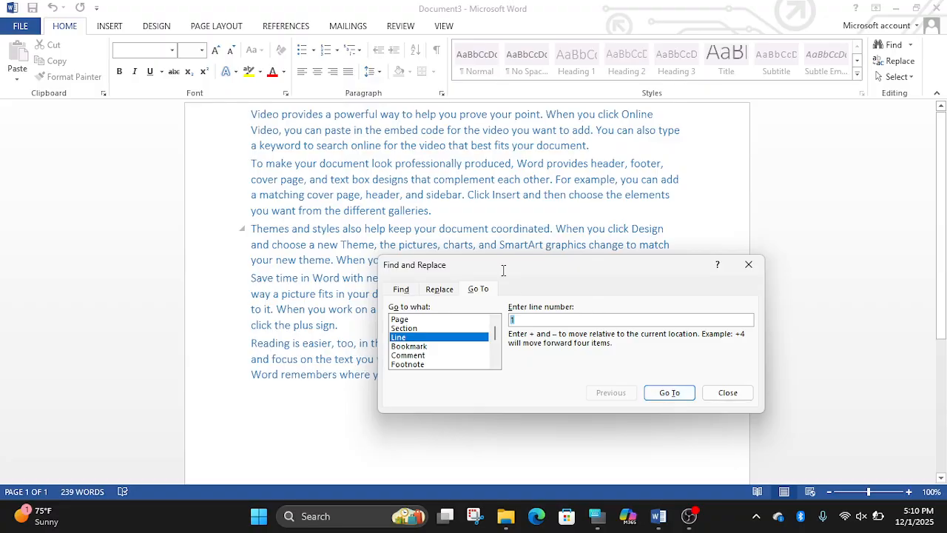
Step: Switch the Go To target to Page, enter page number 1, and close the Find and Replace dialog
click(414, 320)
click(530, 318)
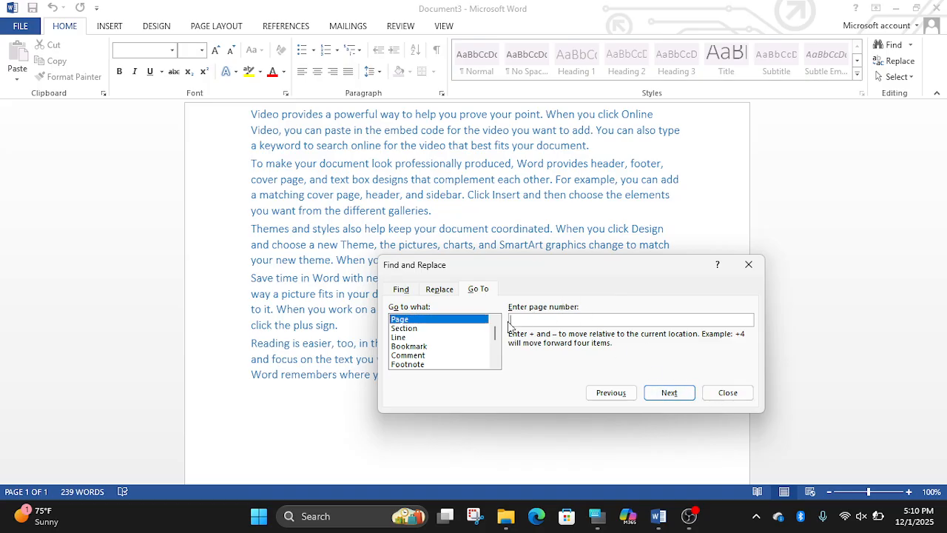
click(738, 391)
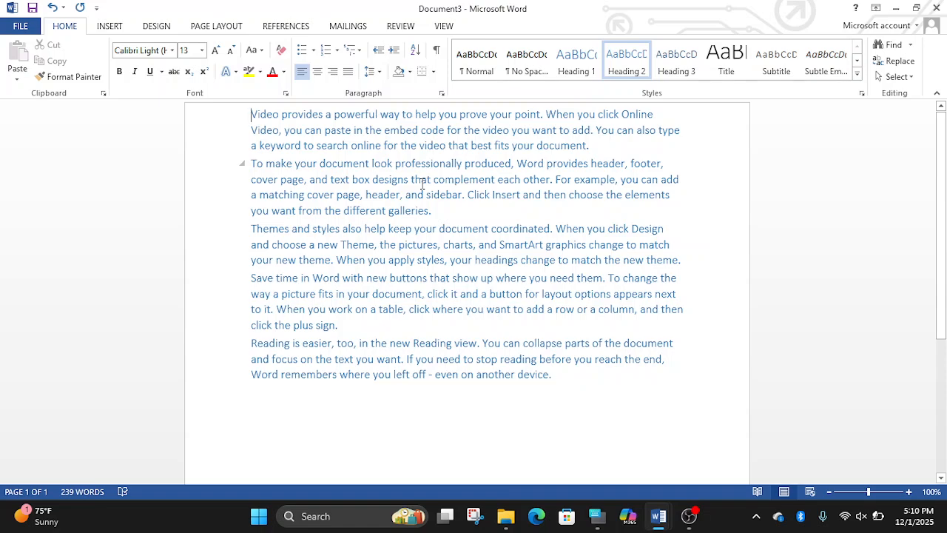
Step: Find the first occurrence of "when" with the Find and Replace dialog and close the dialog
key(ctrl+g)
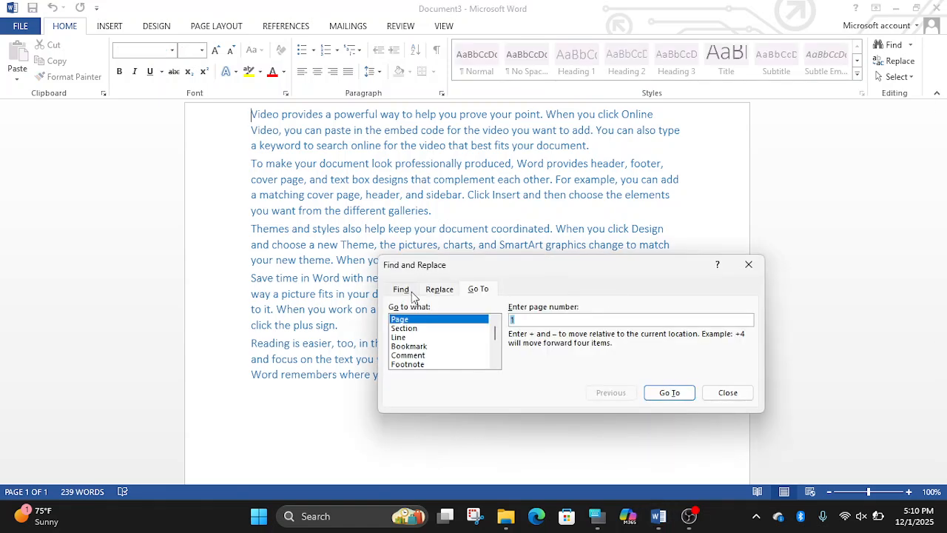
click(411, 293)
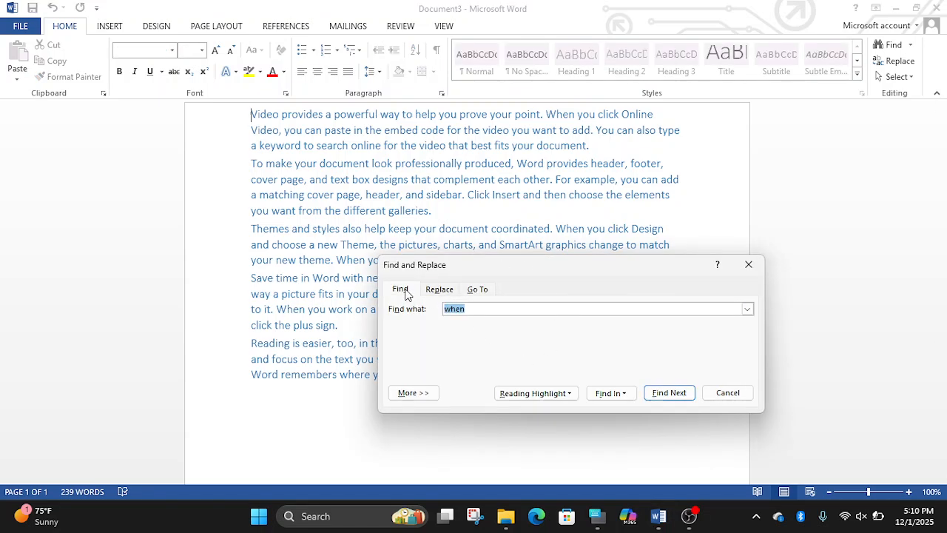
click(505, 308)
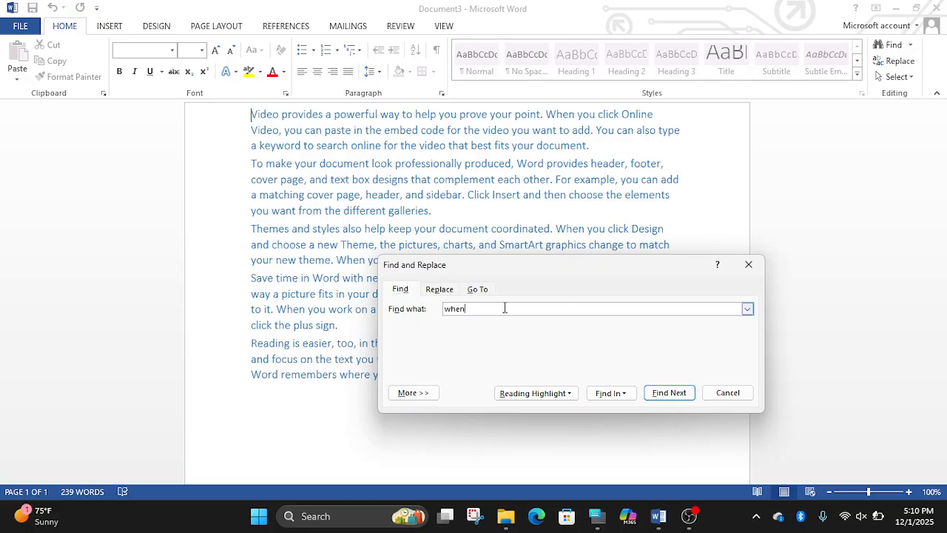
click(670, 395)
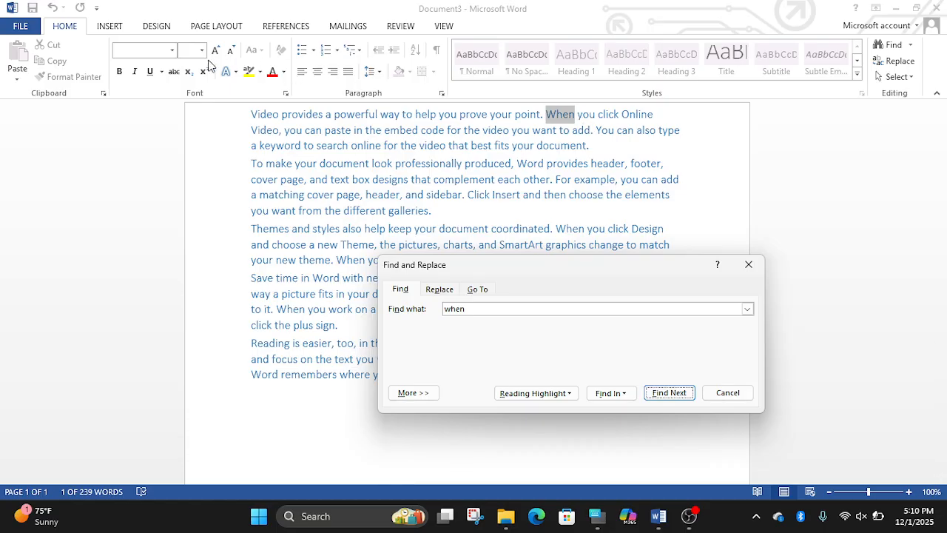
click(734, 392)
Step: Set the font color of all the sample text to red and deselect it
key(ctrl+a)
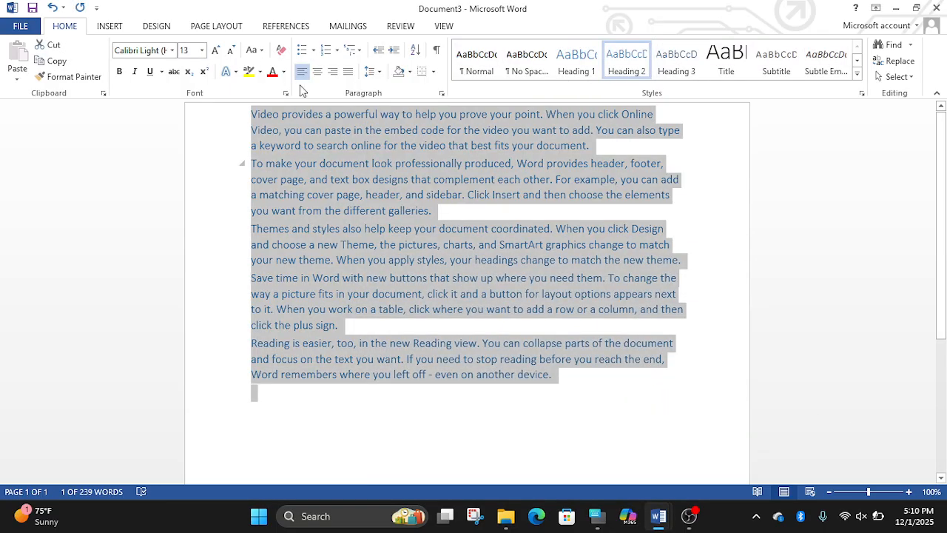
click(273, 71)
click(489, 229)
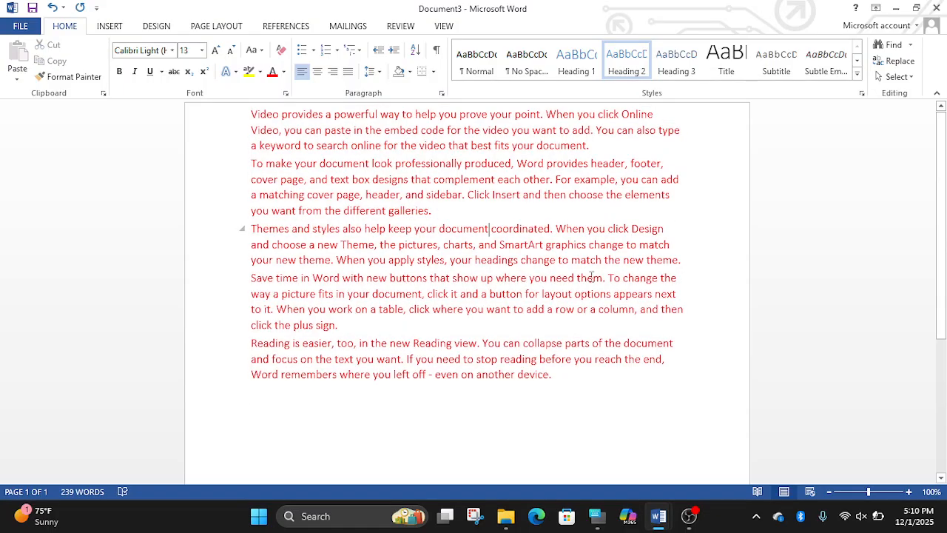
Step: Change the font color of all the sample text to dark blue and deselect it
key(ctrl+a)
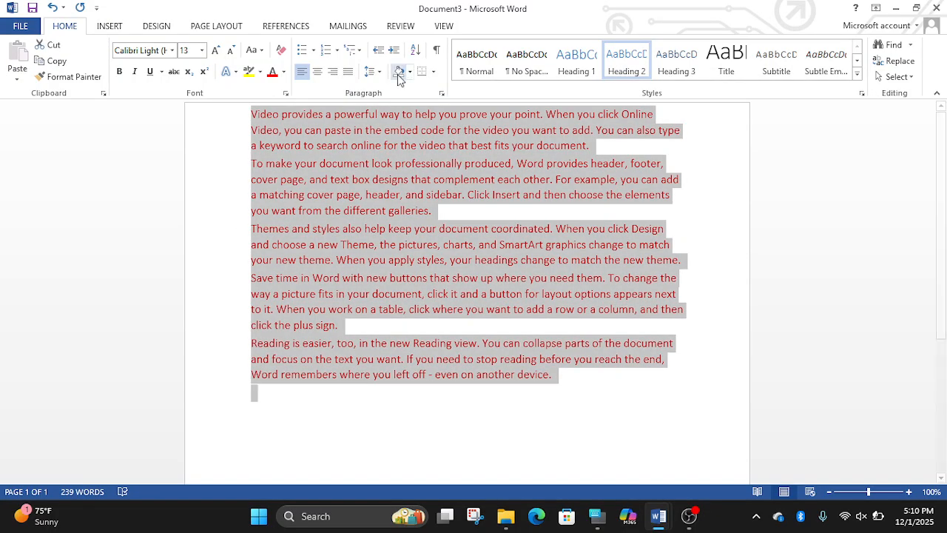
click(283, 72)
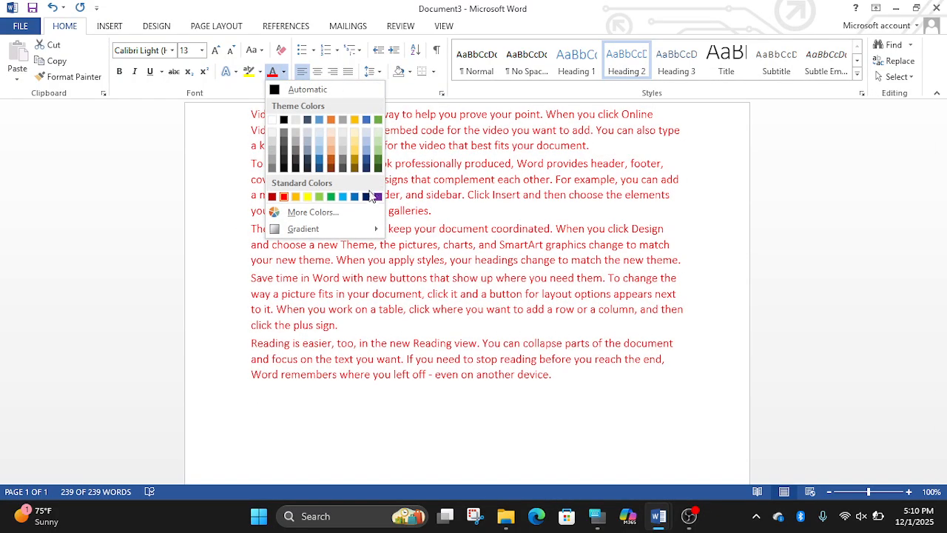
click(305, 90)
click(479, 229)
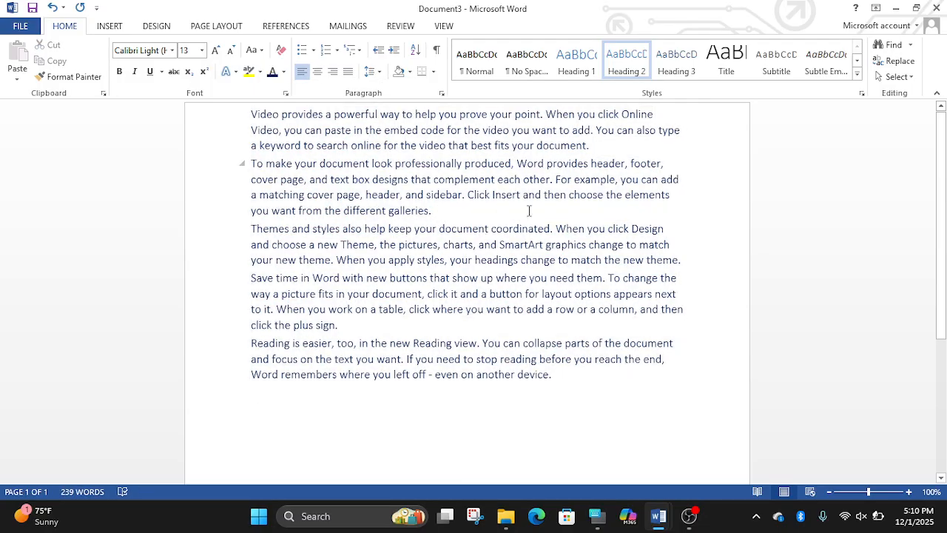
Step: View the Replace options for the search term "when" and close the dialog without replacing anything
key(ctrl+g)
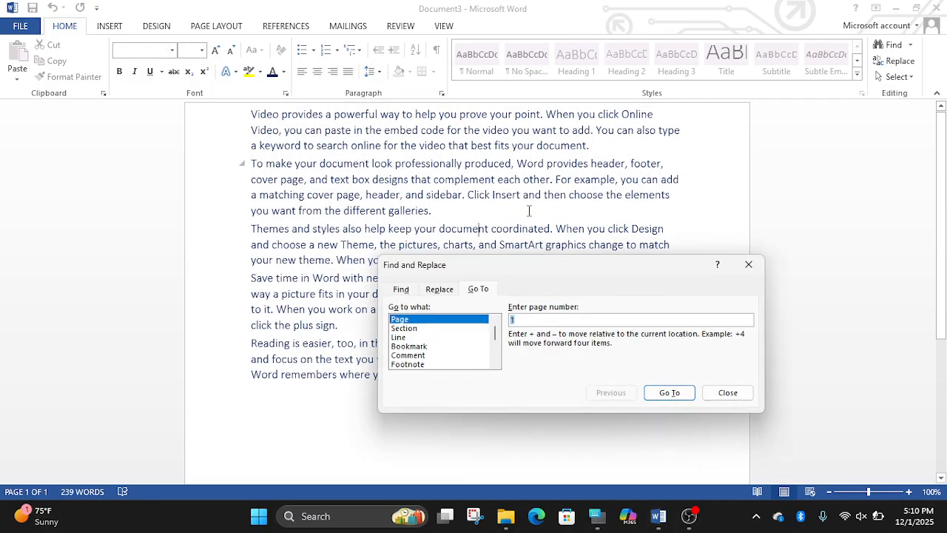
click(439, 289)
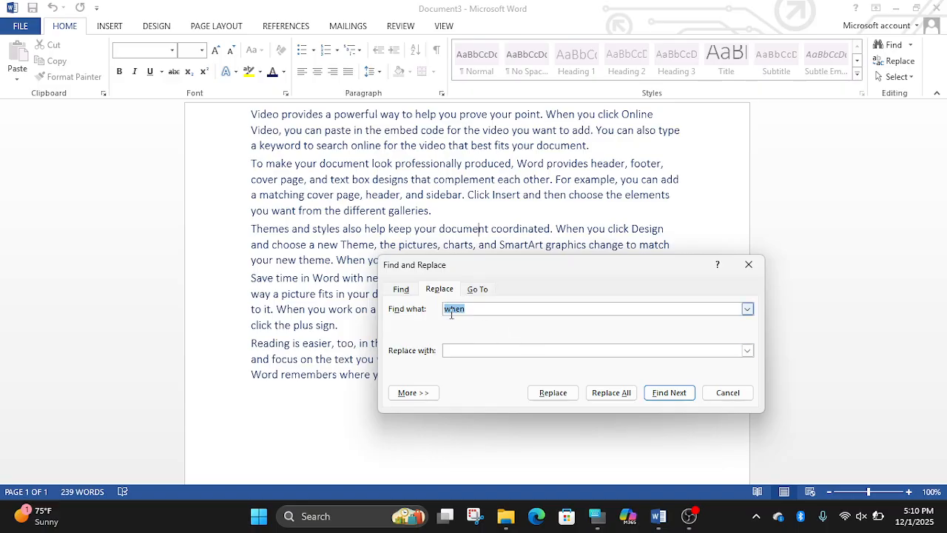
click(484, 309)
drag(484, 309, 435, 311)
click(475, 352)
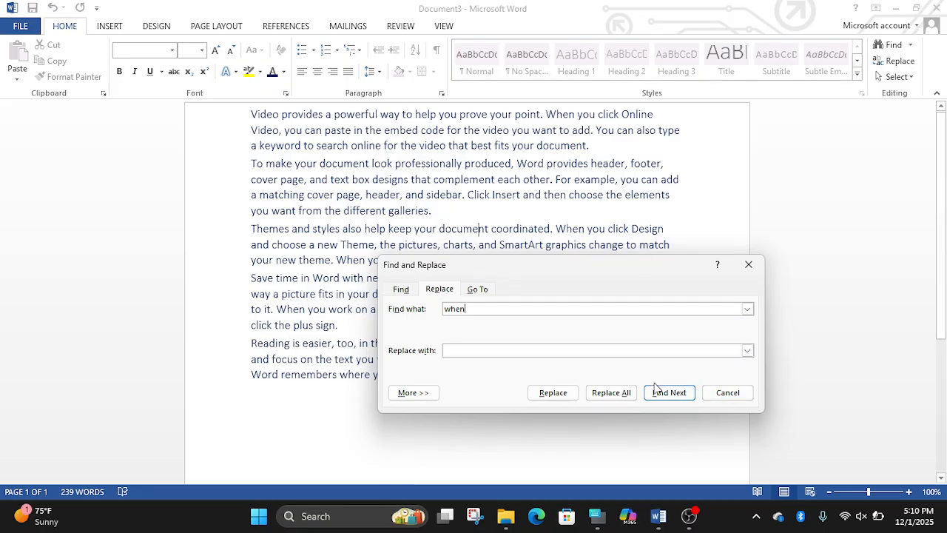
click(720, 390)
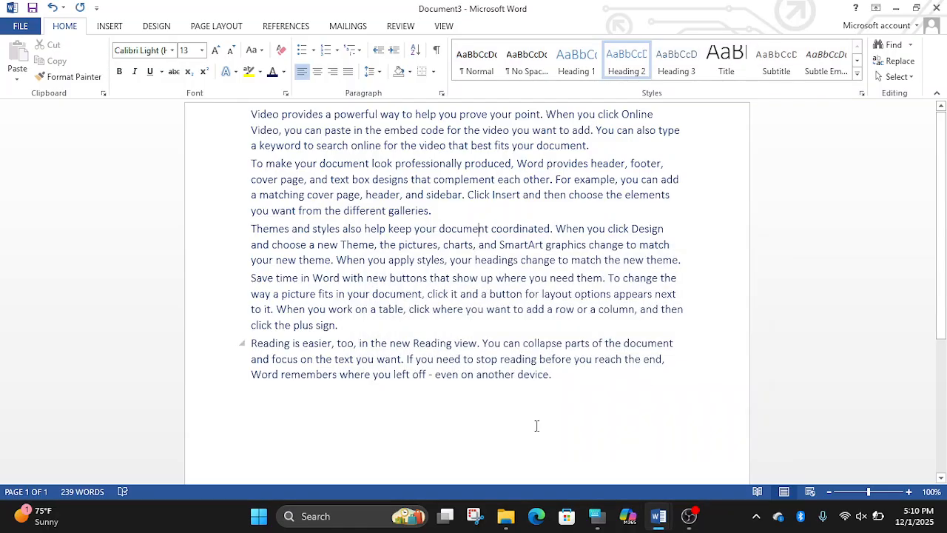
Step: Consult the Find shortcut under HOME TAB in the Summary document and return to the sample document
click(656, 514)
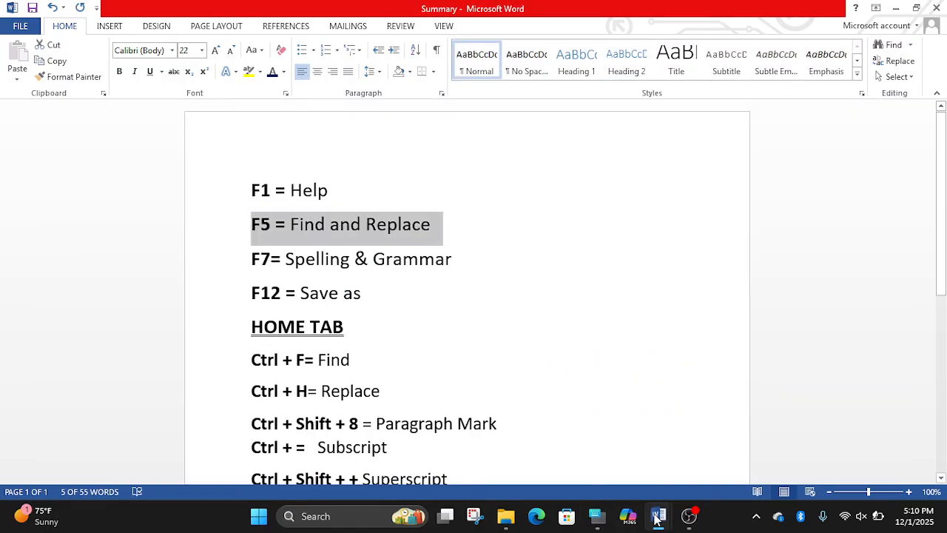
click(253, 259)
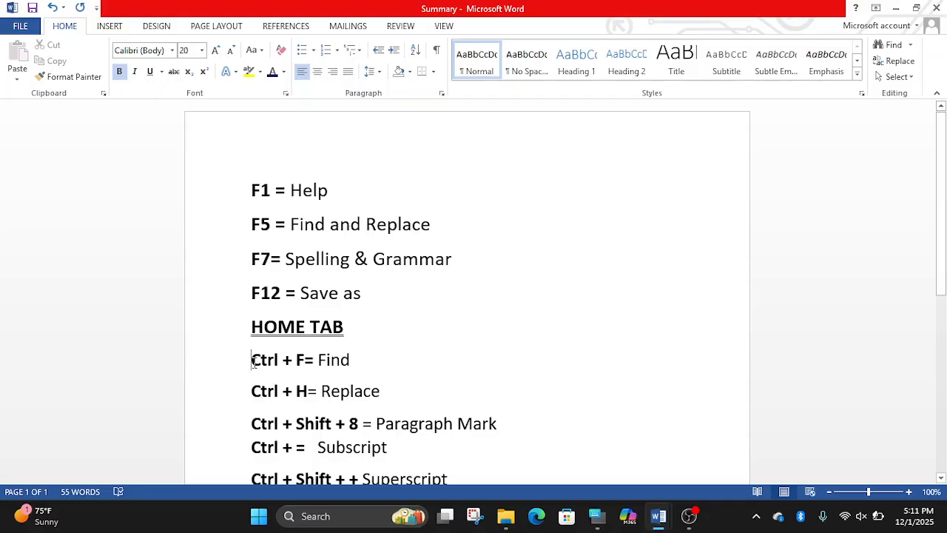
click(660, 515)
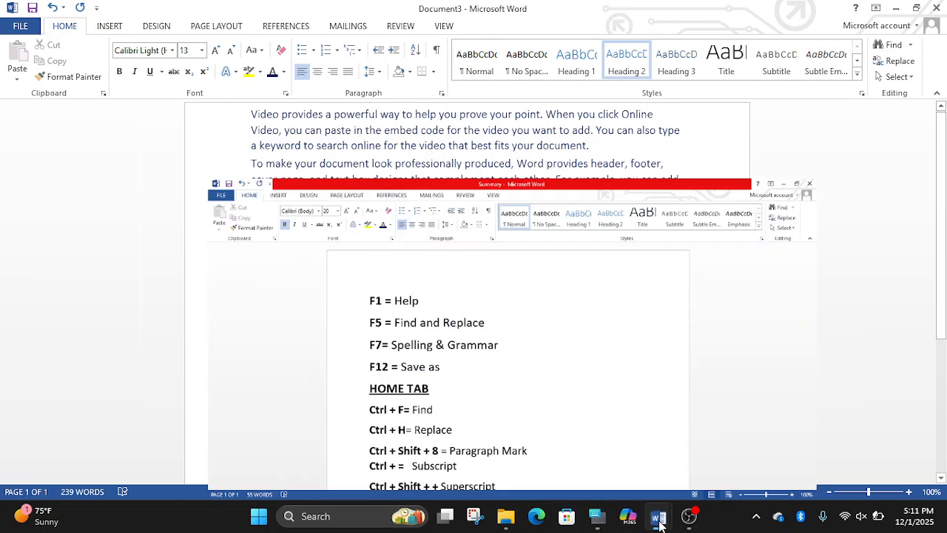
Step: Search the sample document for "when" in the Navigation pane and go to the occurrence before "you click Design"
key(ctrl+f)
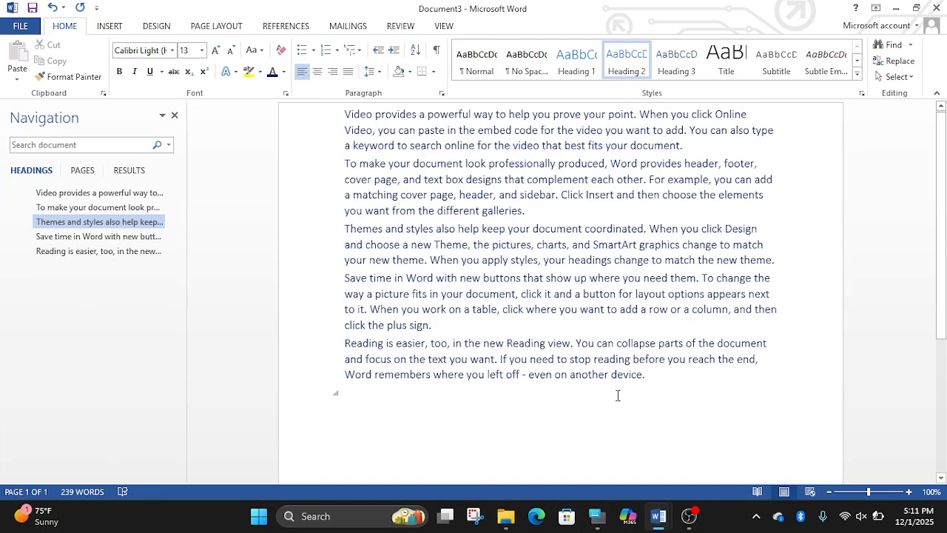
text(when)
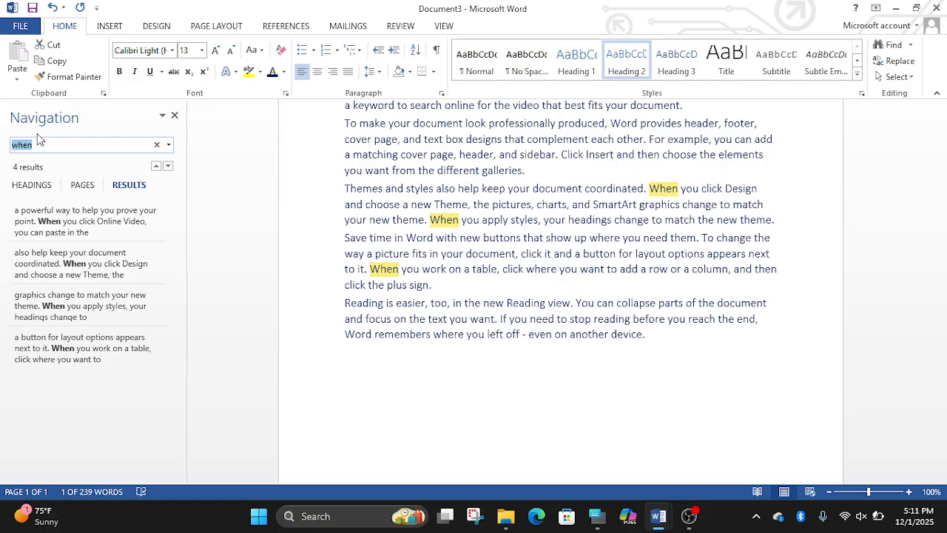
click(57, 141)
key(Return)
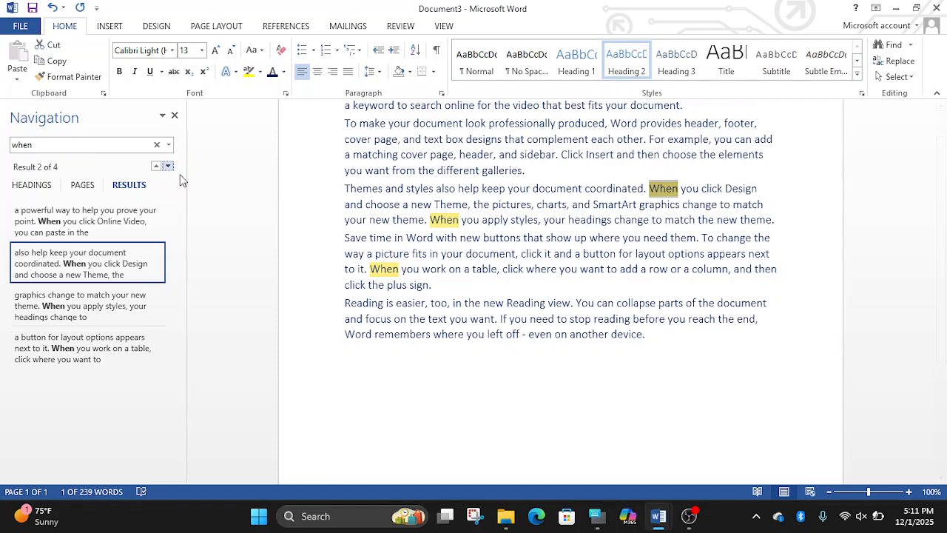
Step: Consult the Replace shortcut in the Summary document, and set up a replacement of "When" with "at the time" in the sample document
click(658, 518)
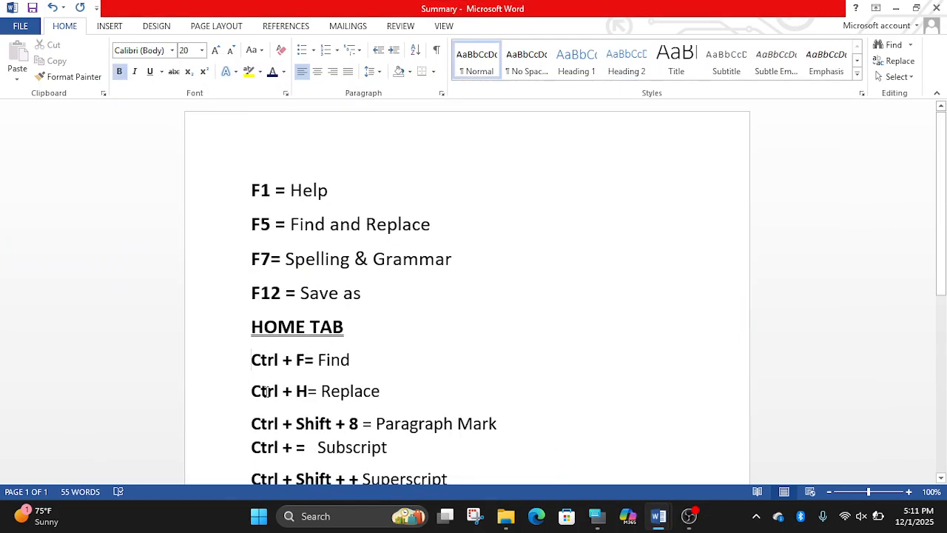
click(661, 522)
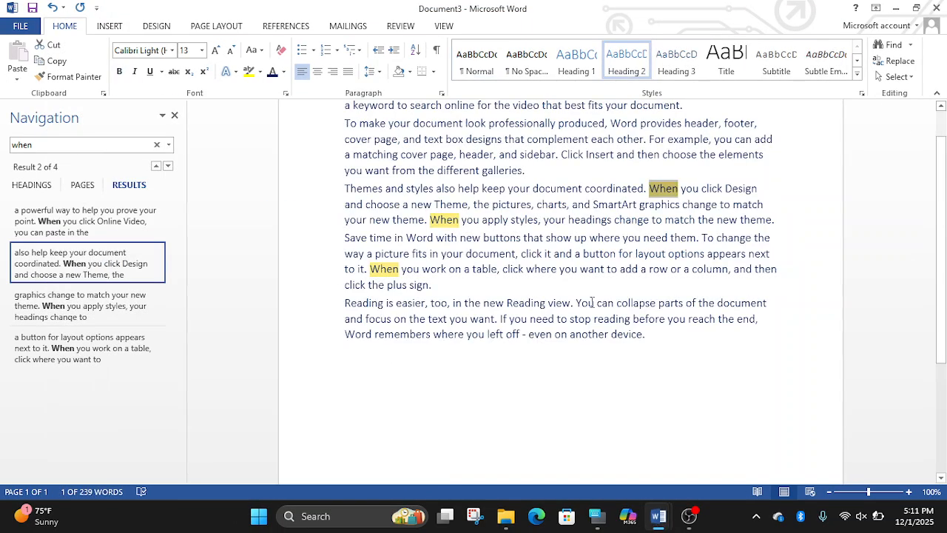
key(ctrl+h)
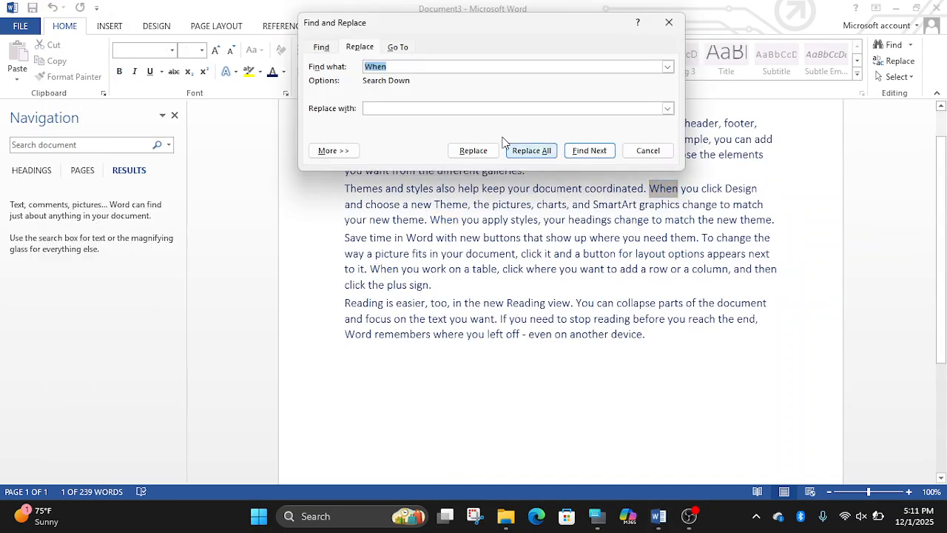
drag(455, 29, 500, 287)
click(445, 366)
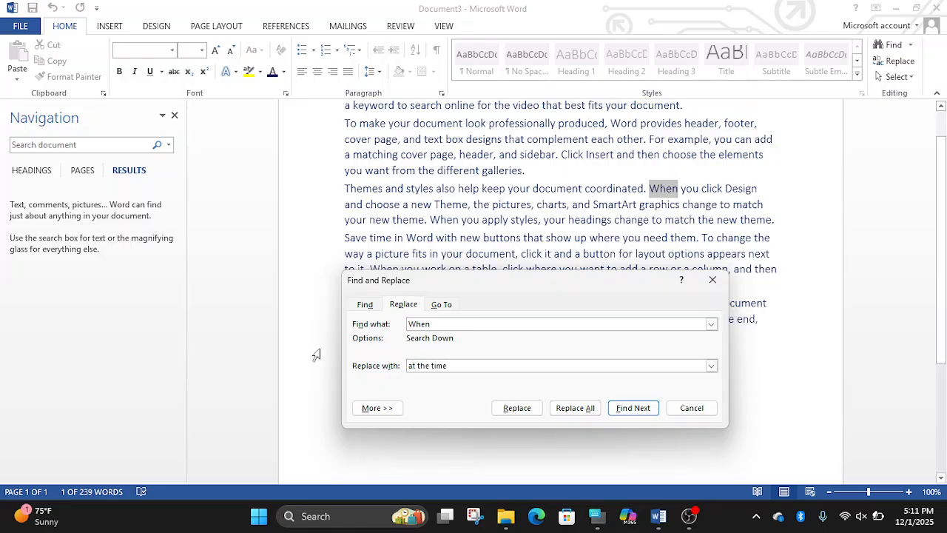
click(442, 326)
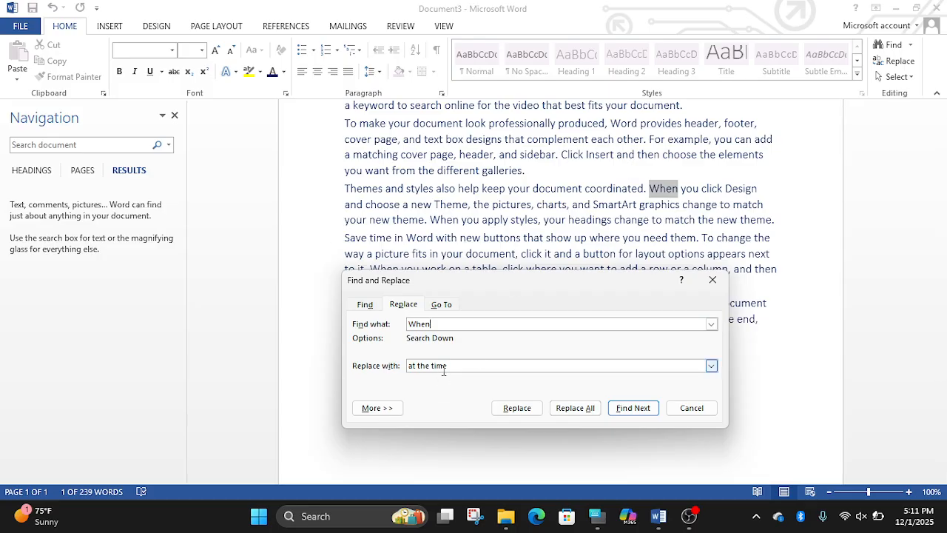
Step: Replace all occurrences of "When" with "at the time", continuing from the beginning of the document, and close the dialog
click(634, 412)
click(577, 409)
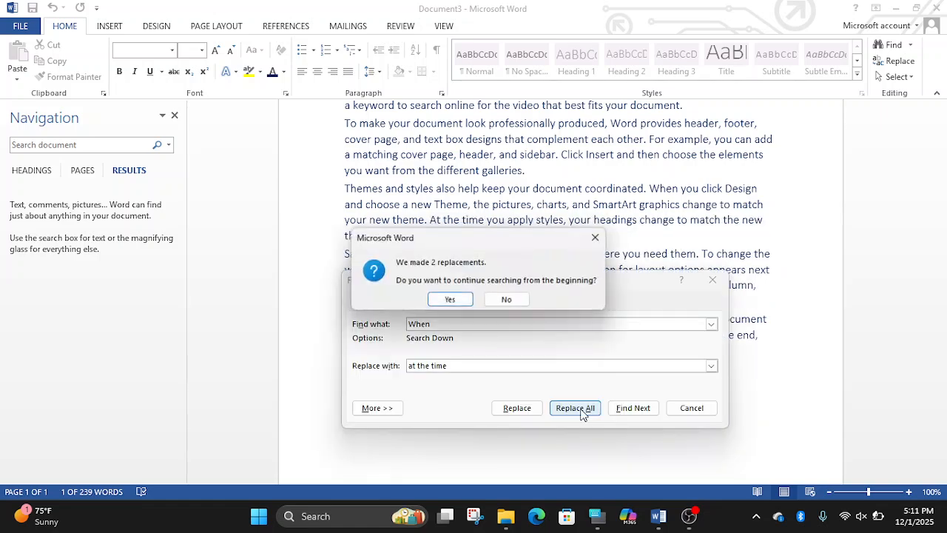
click(450, 299)
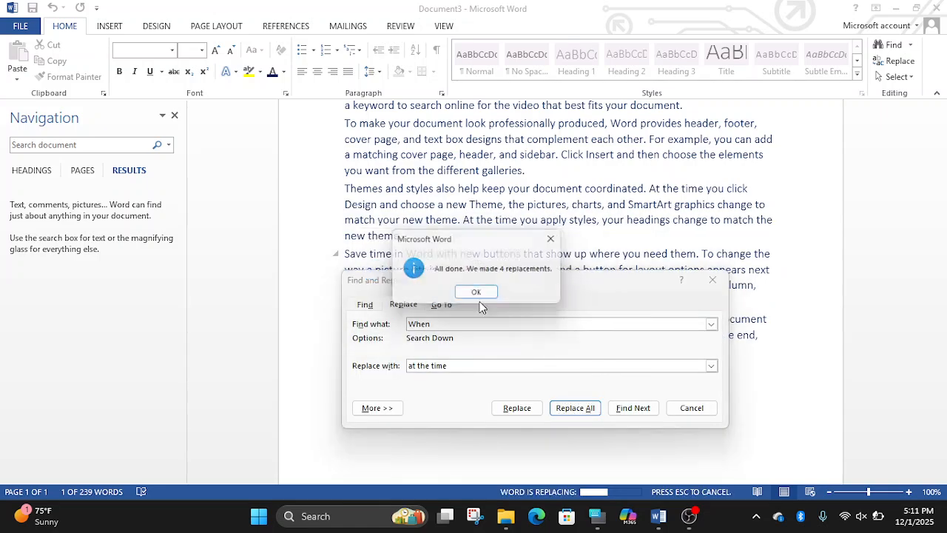
click(490, 296)
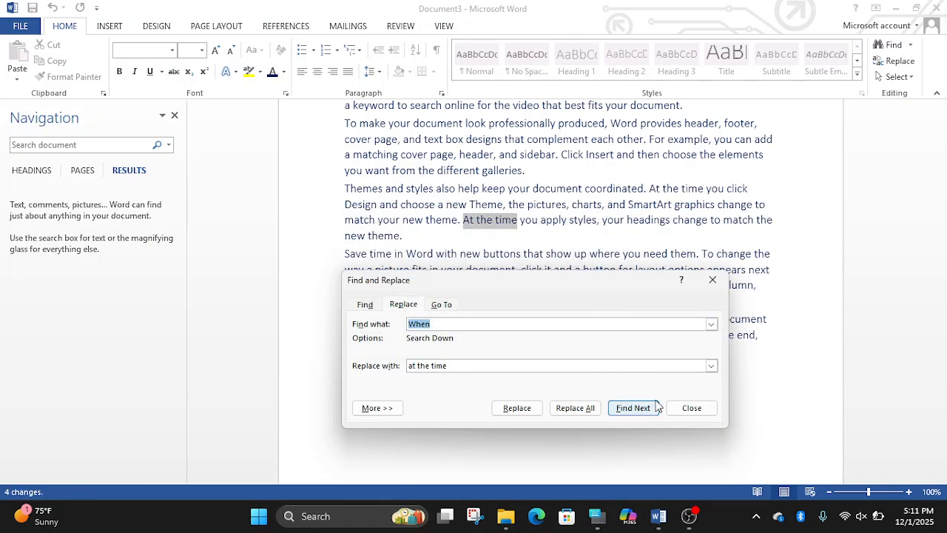
click(692, 410)
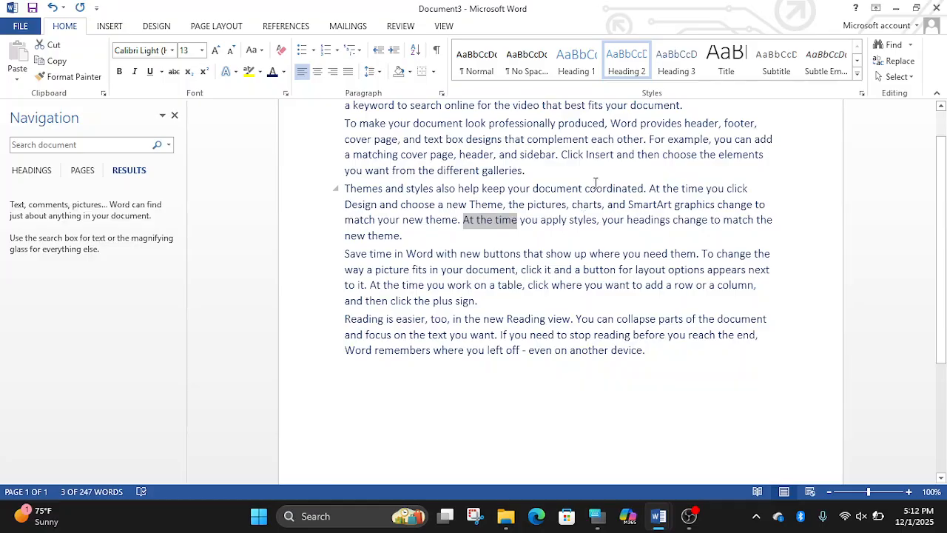
Step: Consult the Save as shortcut in the Summary document and open the Save As dialog for the sample document
click(659, 516)
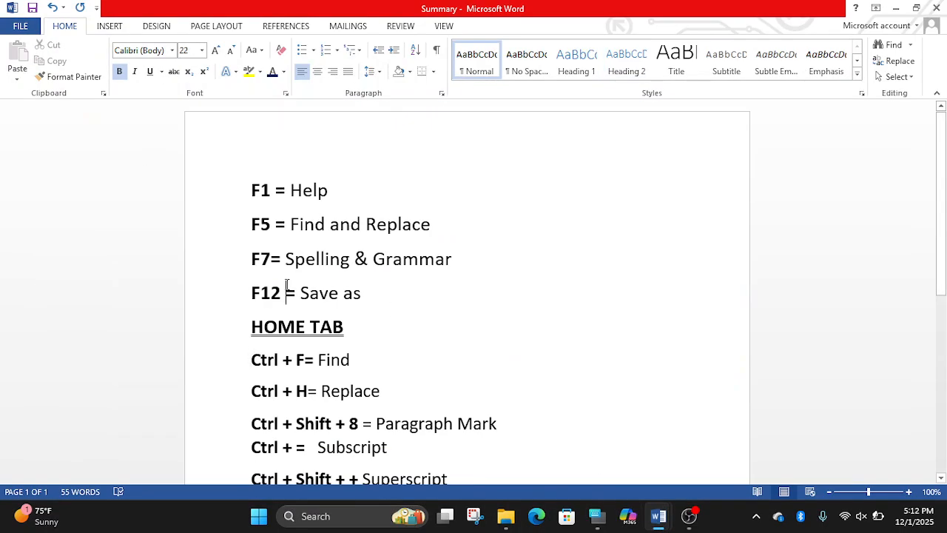
key(alt+Tab)
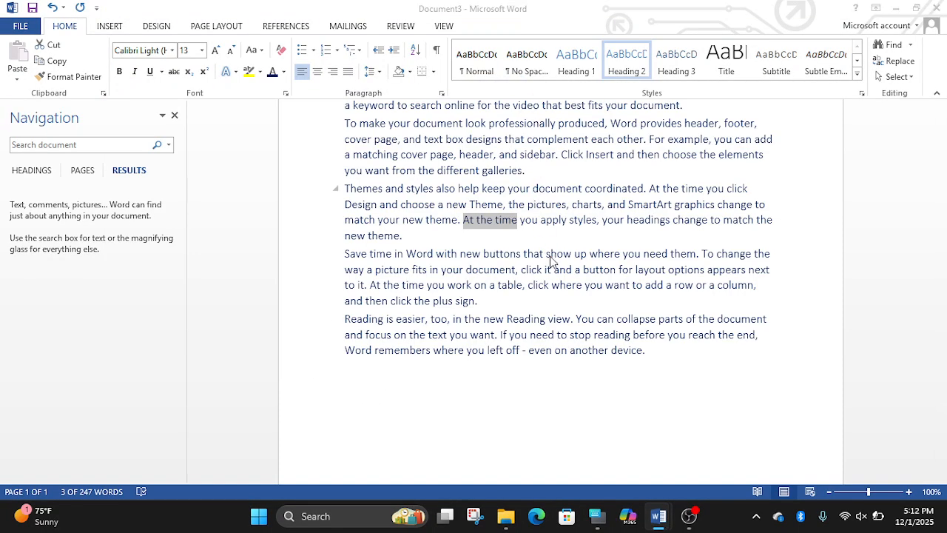
key(F12)
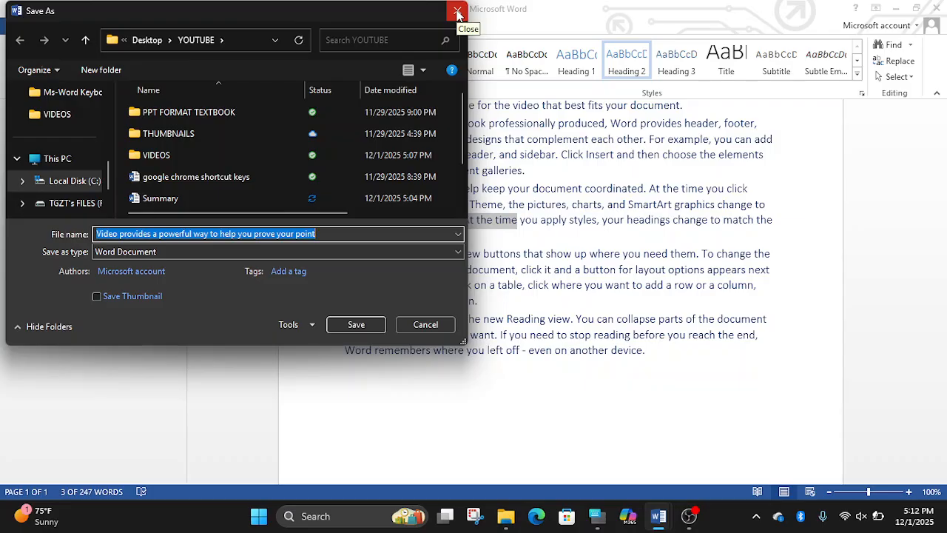
Step: Enter a password to open and a password to modify in the save General Options, and cancel without confirming them
click(309, 326)
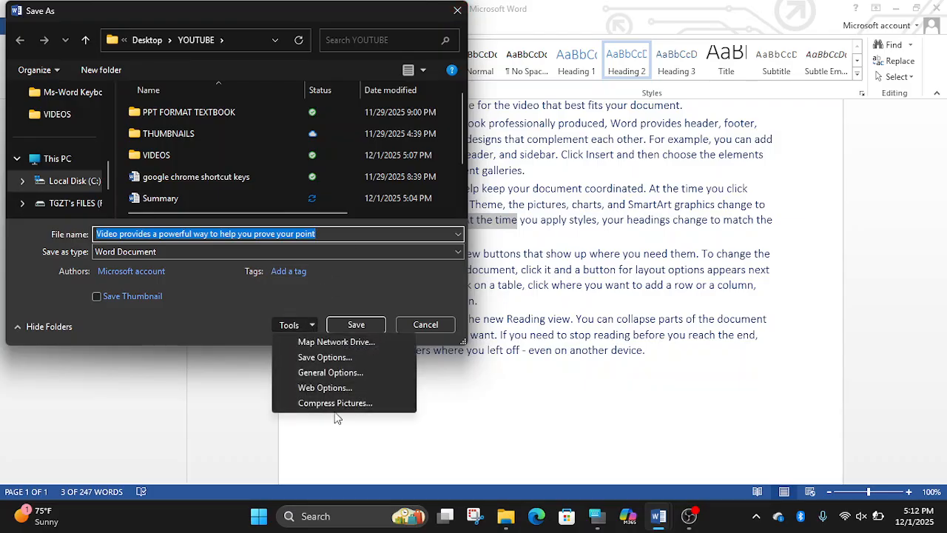
click(332, 372)
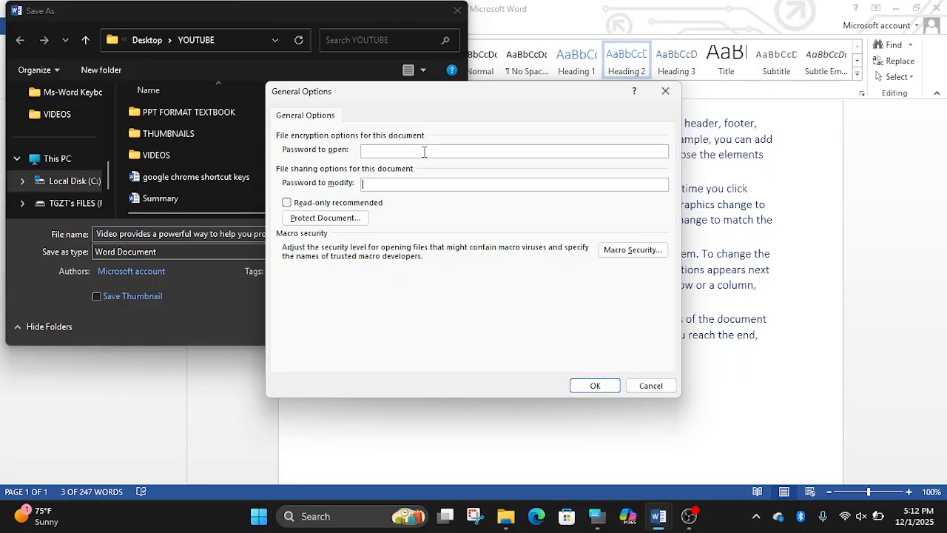
text(1)
click(595, 385)
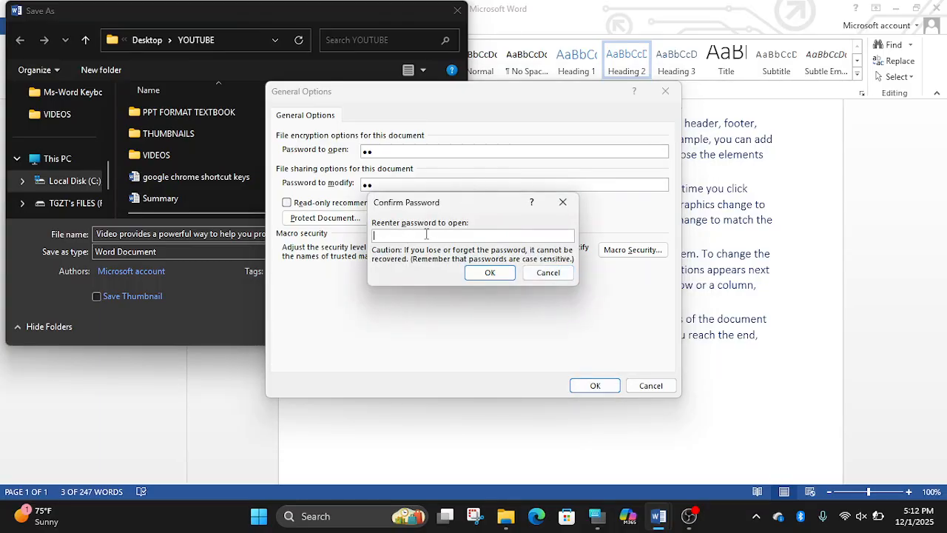
click(567, 274)
click(651, 385)
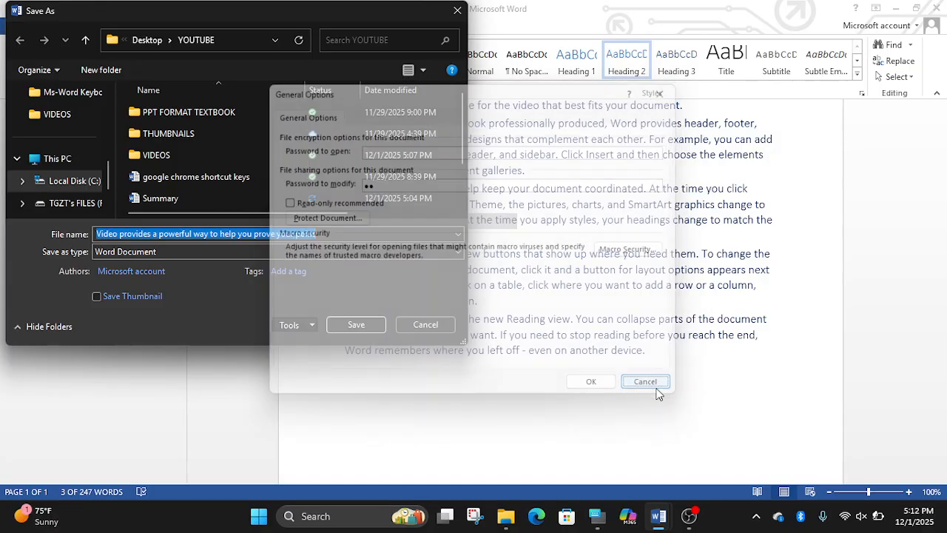
Step: Cancel the Save As dialog, consult the Paragraph Mark shortcut in the Summary document, and return to the sample document
click(436, 328)
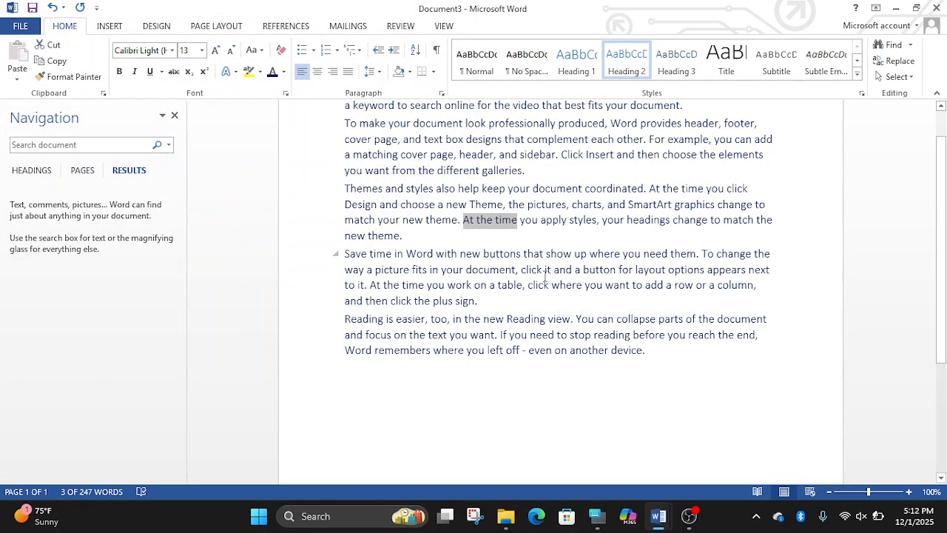
click(659, 514)
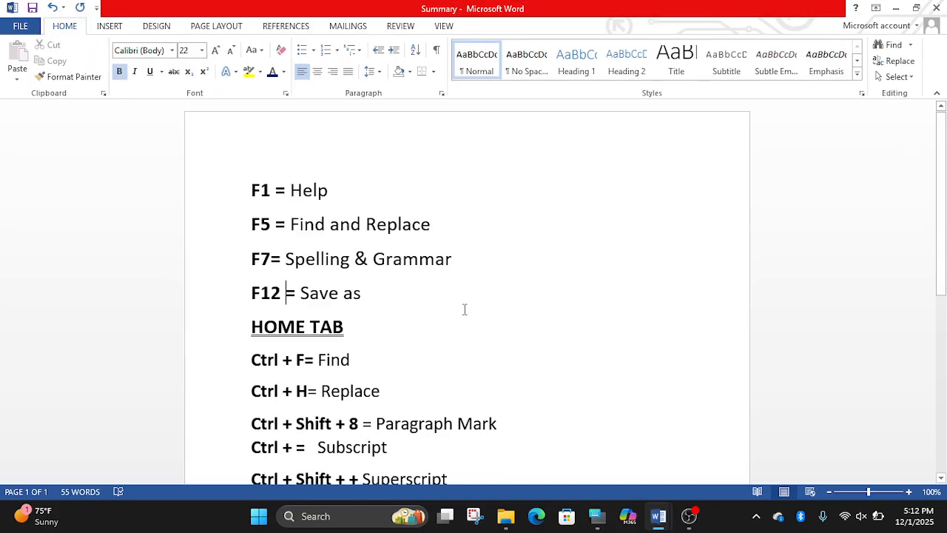
click(317, 360)
drag(946, 198, 928, 294)
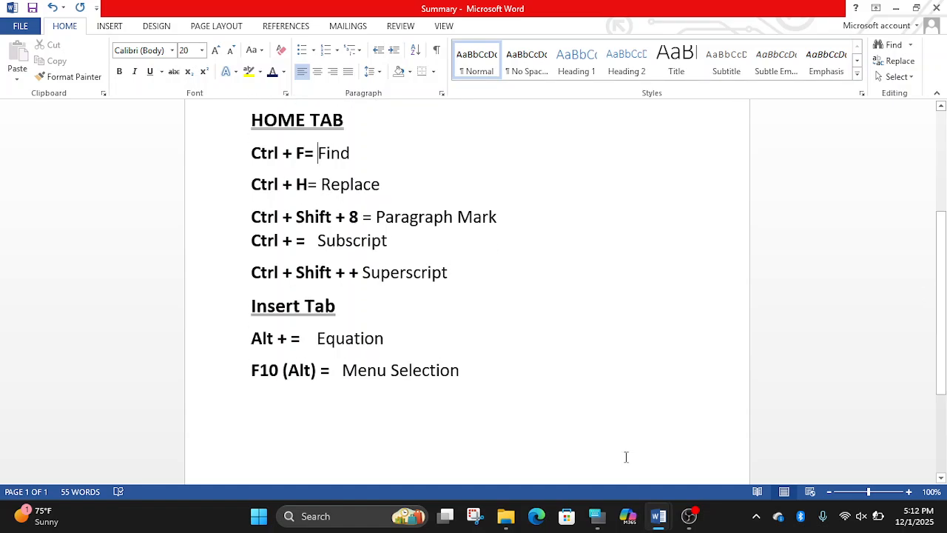
click(658, 516)
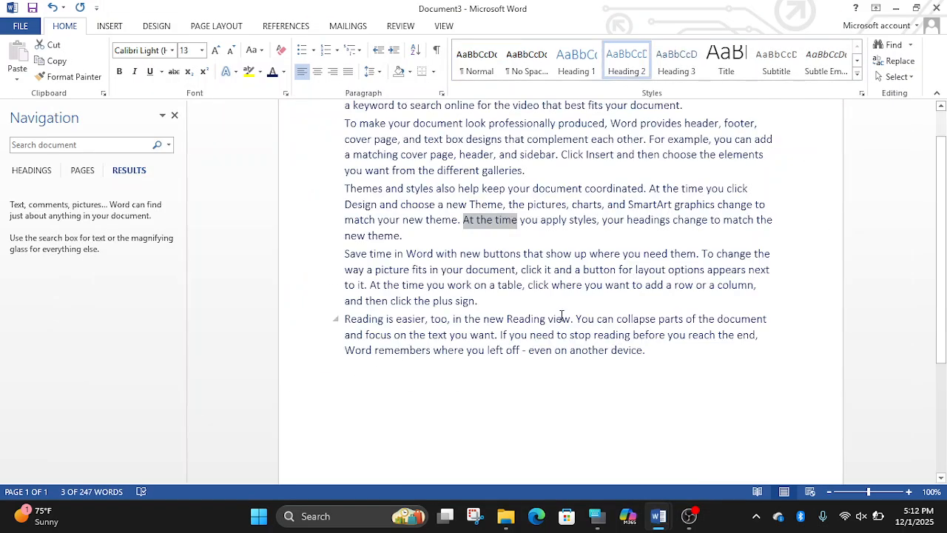
Step: Close the Navigation pane, show the paragraph marks in the sample document, and recheck the Paragraph Mark shortcut in the Summary document
click(174, 115)
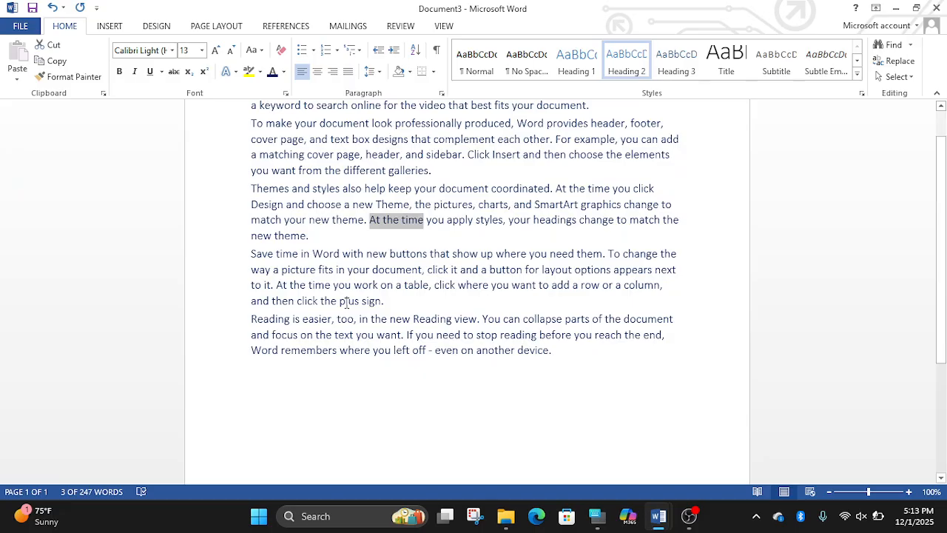
key(ctrl+shift+8)
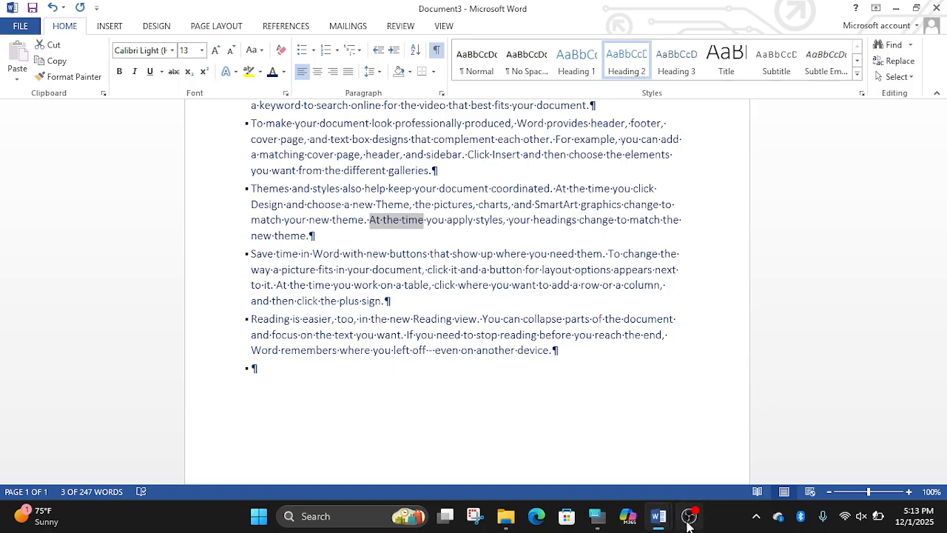
click(658, 516)
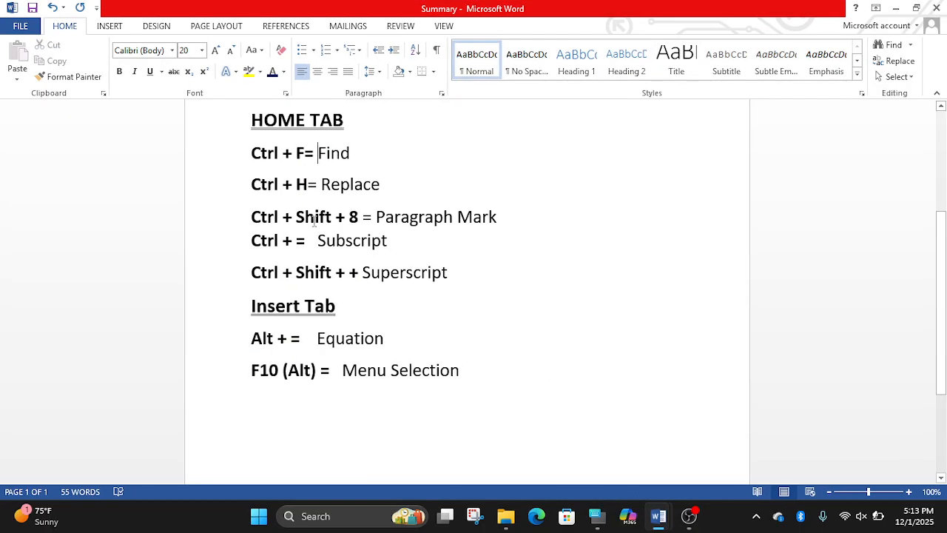
click(353, 216)
click(659, 515)
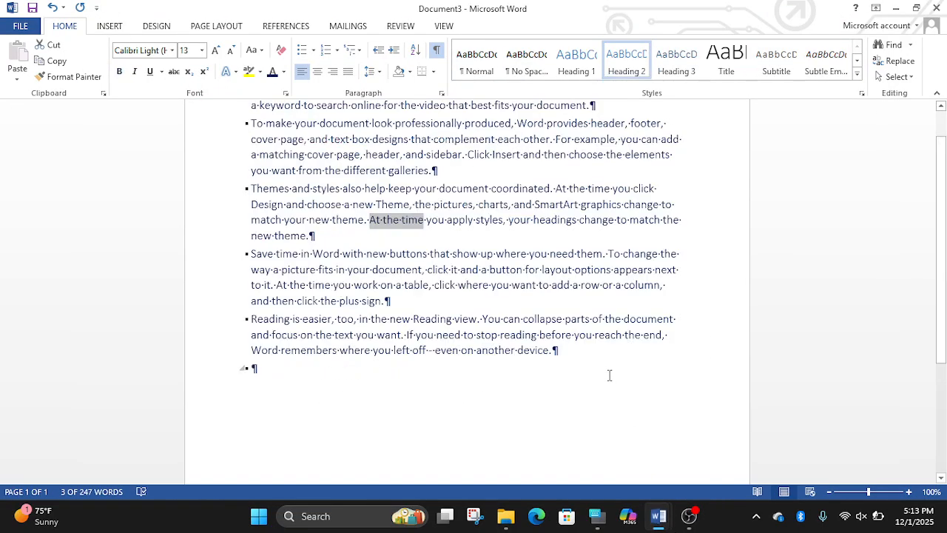
Step: Toggle the paragraph marks off and on twice in the sample document, ending with them shown
click(438, 50)
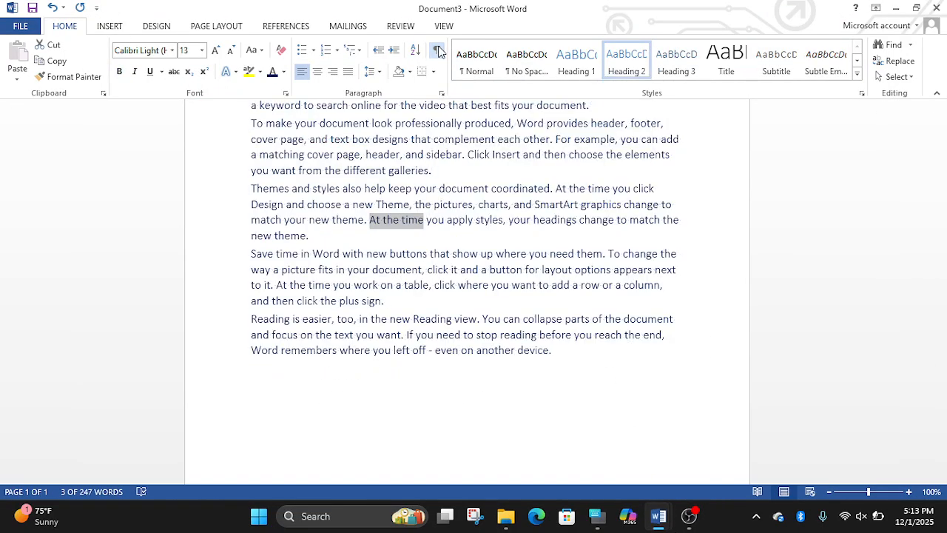
click(438, 50)
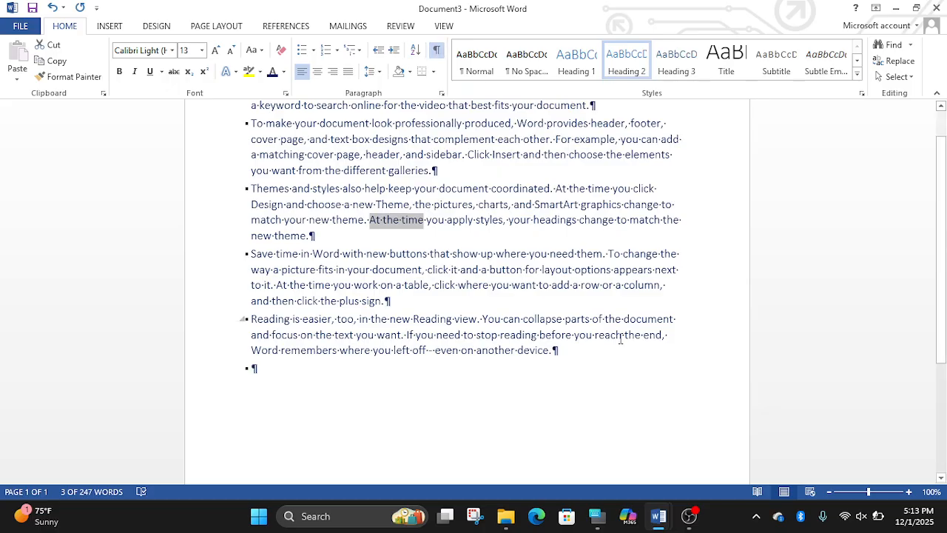
key(ctrl+shift+8)
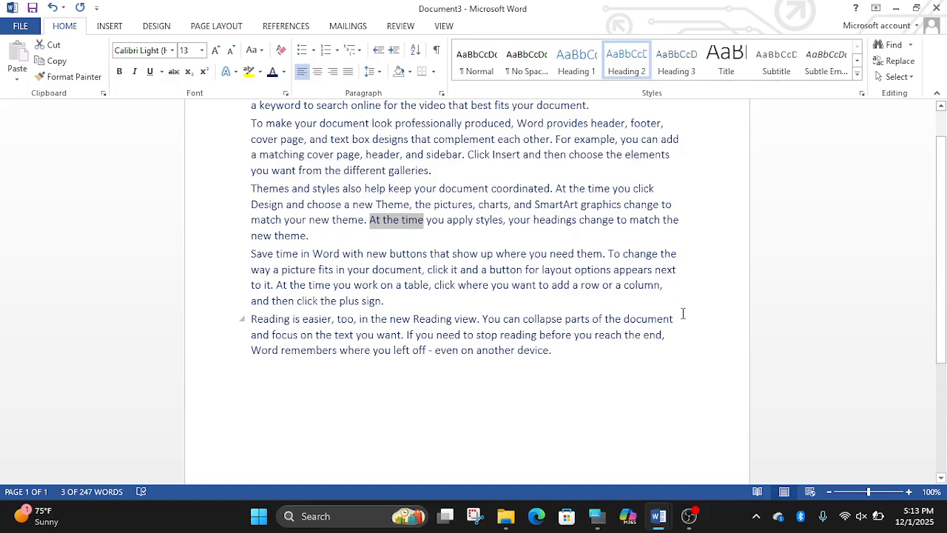
key(ctrl+shift+8)
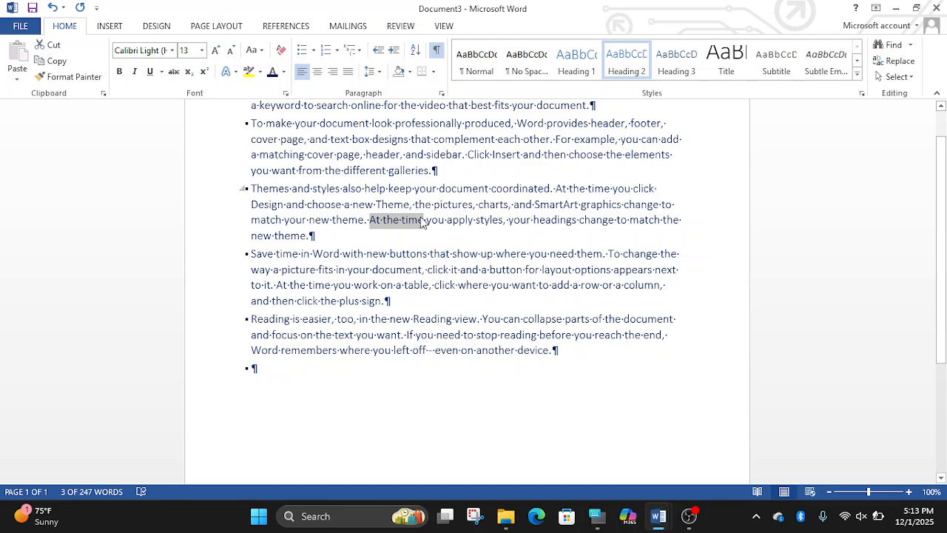
Step: Place the cursor at the paragraph marks ending the first three paragraphs, and hide the marks again
scroll(942, 249, up, 1)
scroll(942, 248, up, 2)
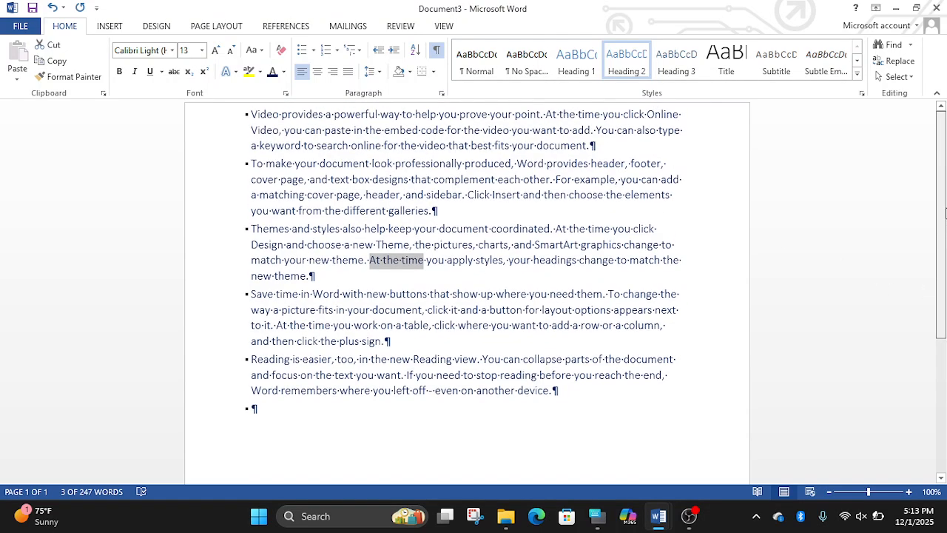
click(593, 141)
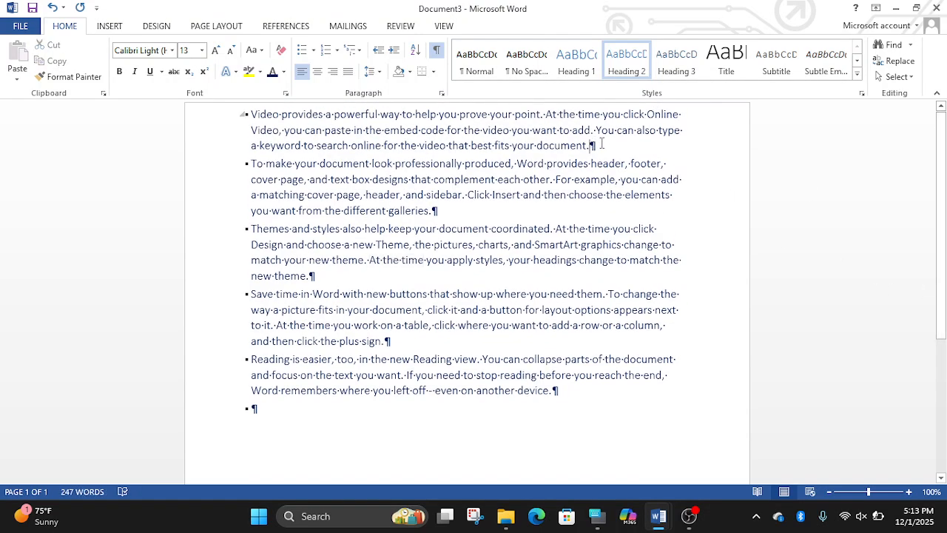
click(462, 215)
click(366, 275)
key(ctrl+shift+8)
click(572, 259)
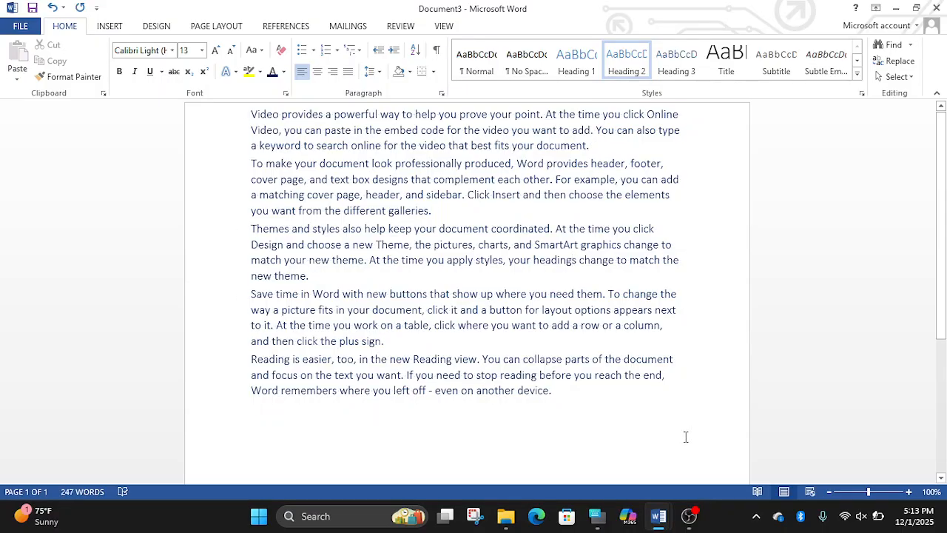
Step: Consult the Subscript and Superscript shortcuts in the Summary document and return to the sample document
click(658, 517)
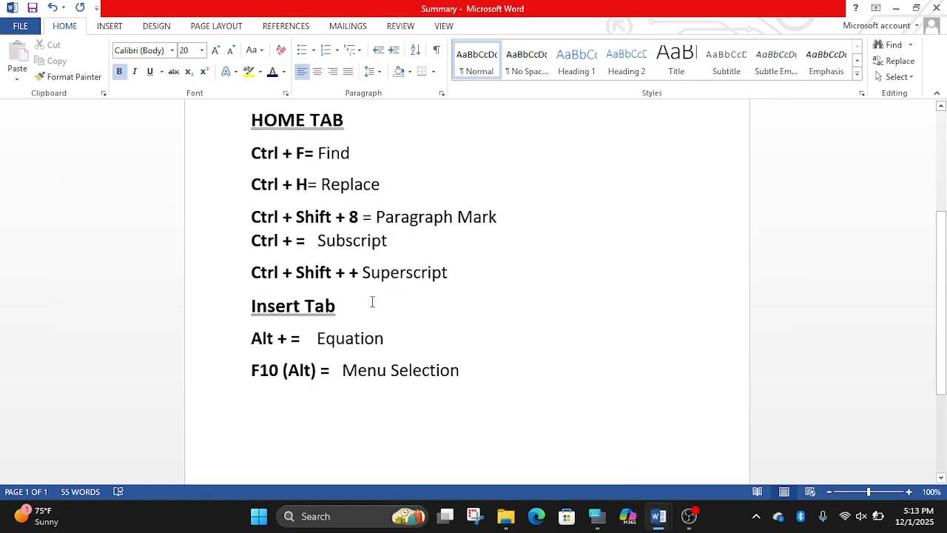
click(318, 241)
click(314, 273)
click(666, 521)
Step: Enlarge the font size to 48 on the empty line below the last paragraph and enter "H"
click(455, 430)
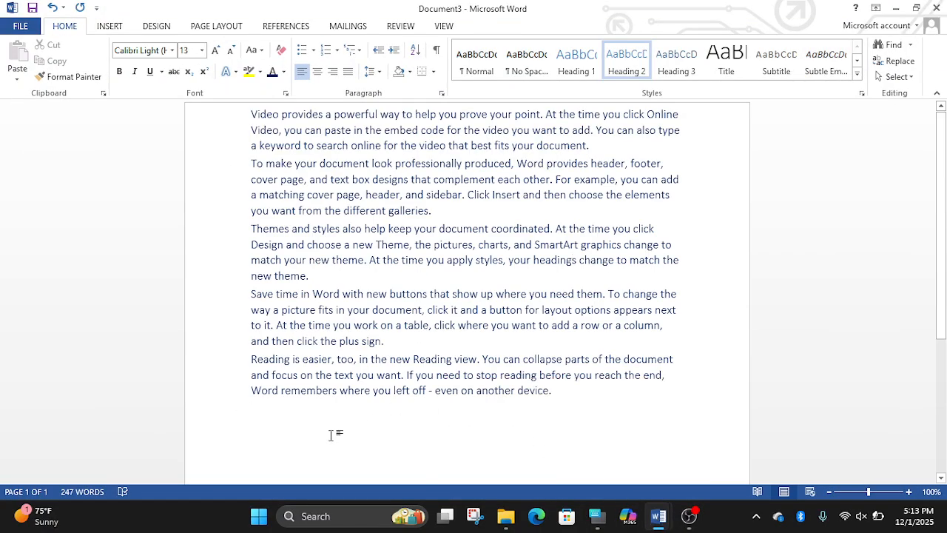
key(ctrl+shift+period)
key(ctrl+shift+period)
key(ctrl+shift+period)
key(ctrl+shift+period)
key(ctrl+shift+period)
text(H)
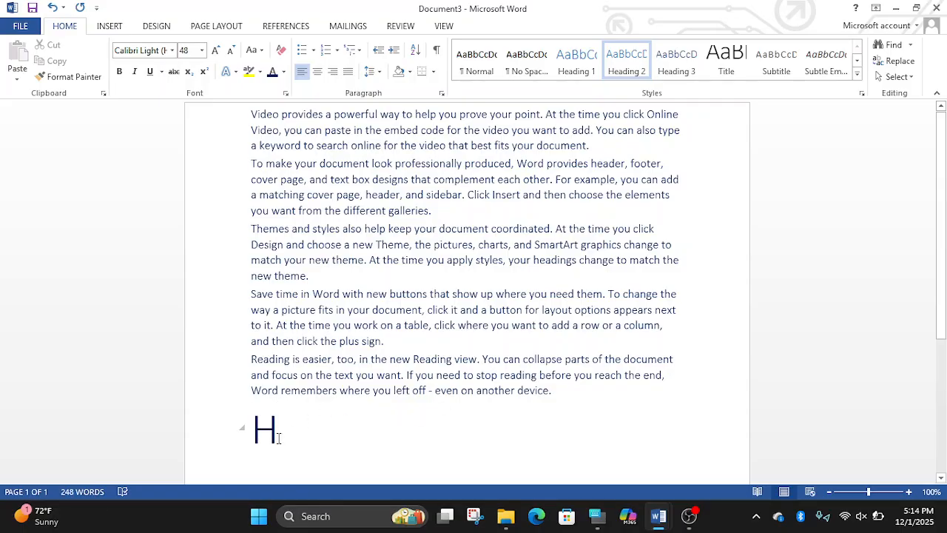
Step: Turn on subscript after the "H" using the On-Screen Keyboard, and minimize the keyboard
click(660, 518)
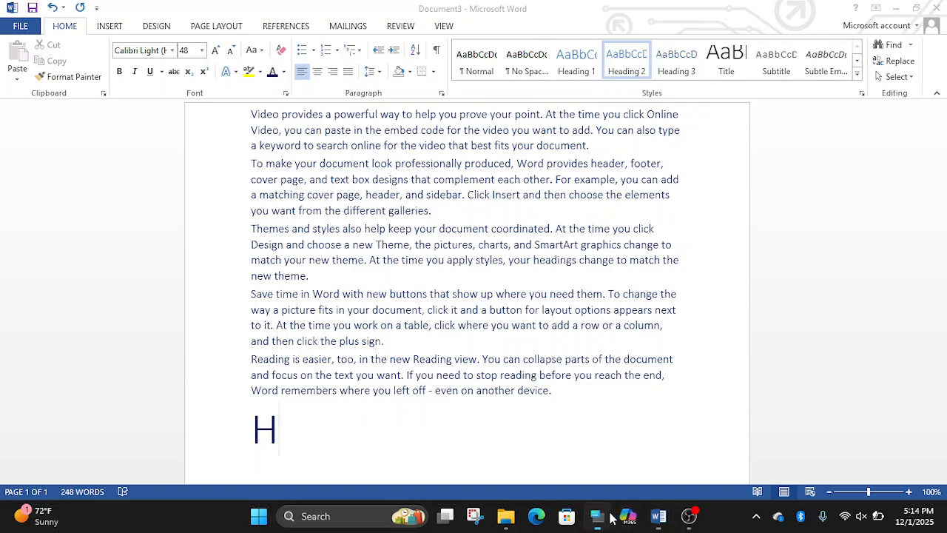
click(597, 515)
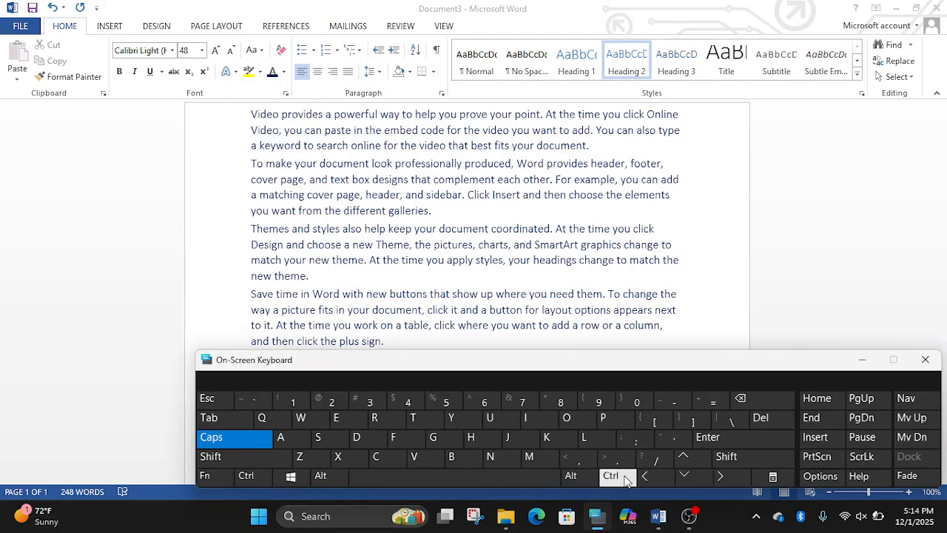
click(625, 479)
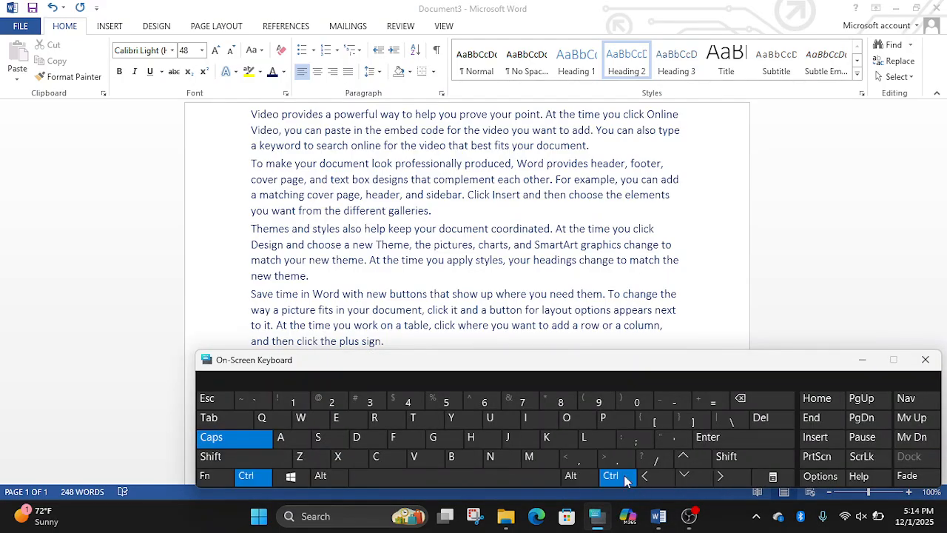
click(712, 404)
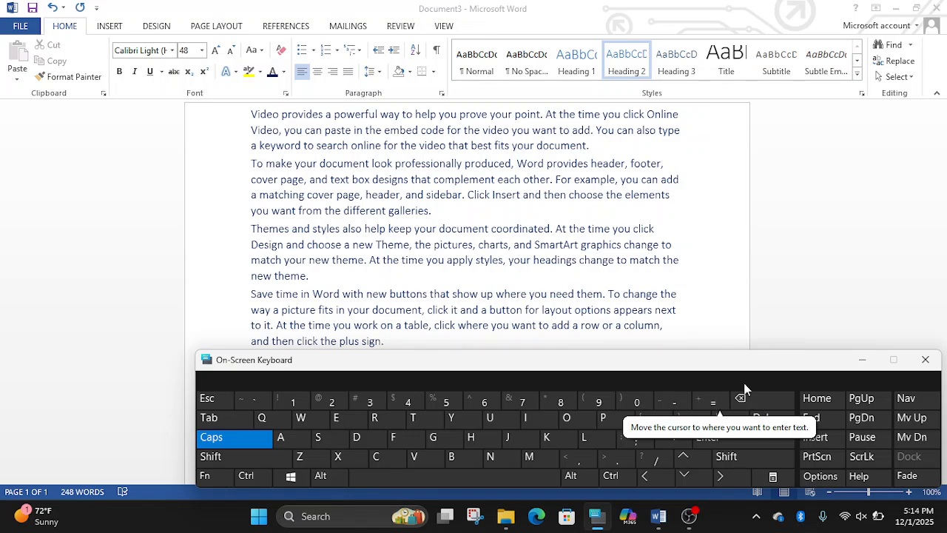
click(862, 359)
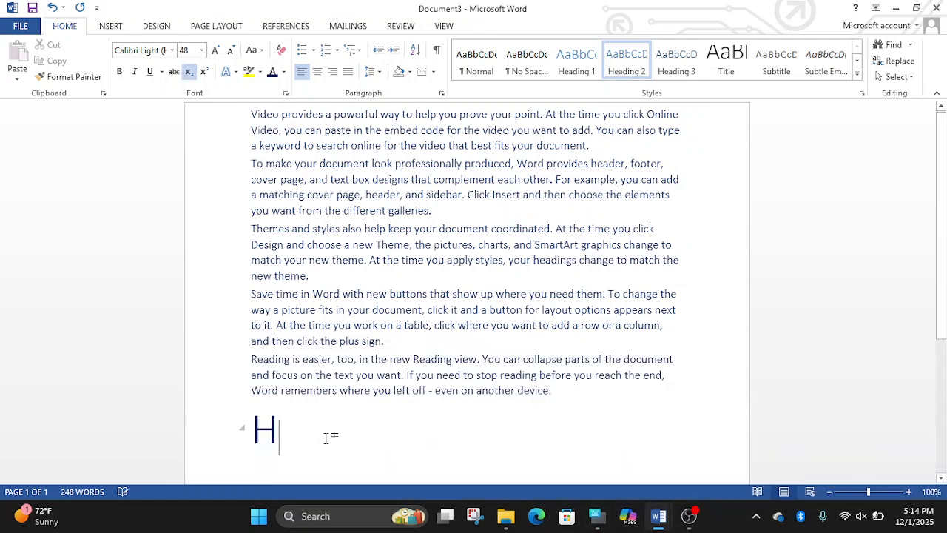
Step: Complete the formula H₂O with a subscript 2 and a normal-level O, and start a new line
text(2)
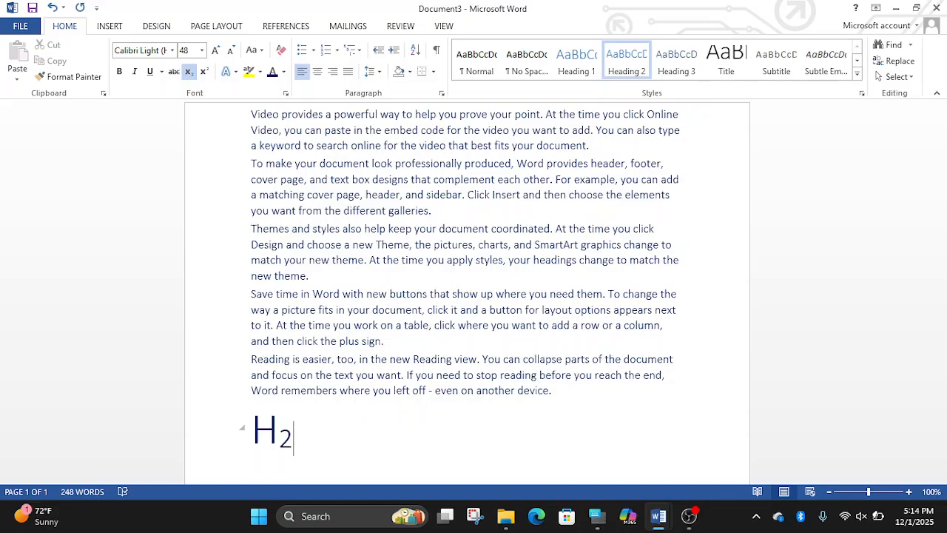
key(ctrl+equal)
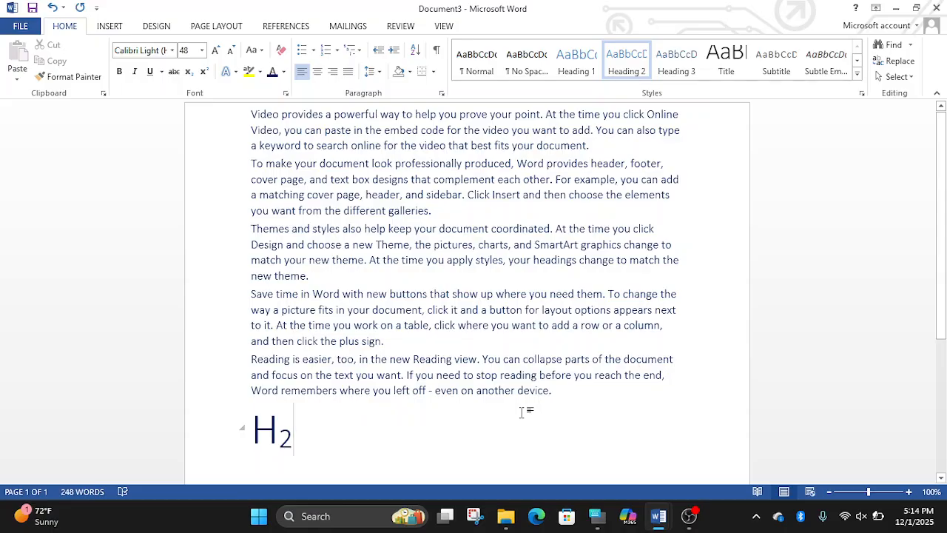
text(O)
key(Return)
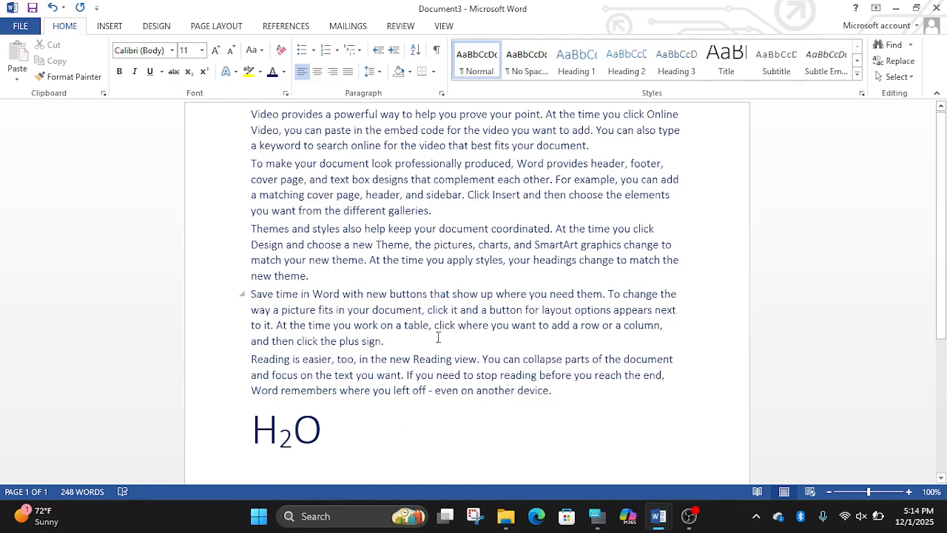
Step: Toggle superscript on and off on the new line, and recheck the Superscript shortcut in the Summary document
key(ctrl+shift+equal)
key(ctrl+shift+equal)
click(661, 520)
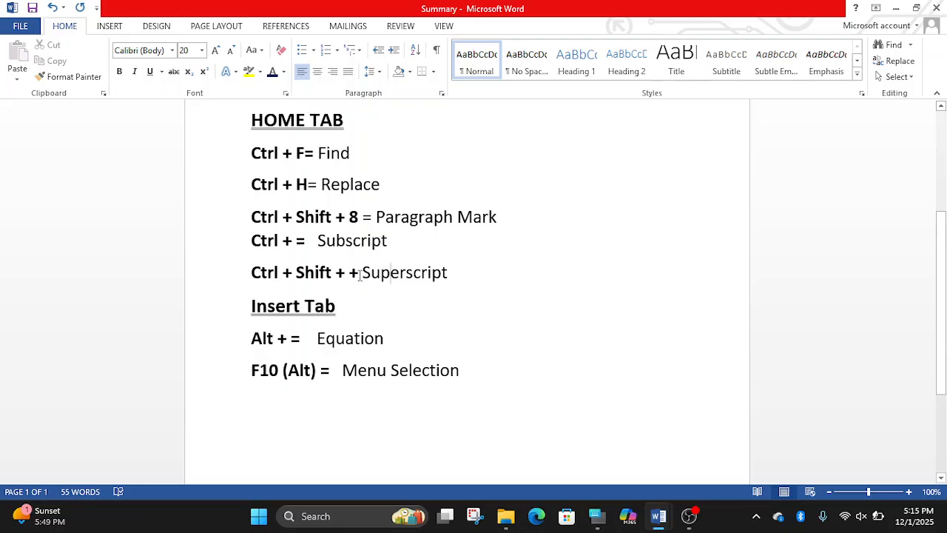
key(alt+Tab)
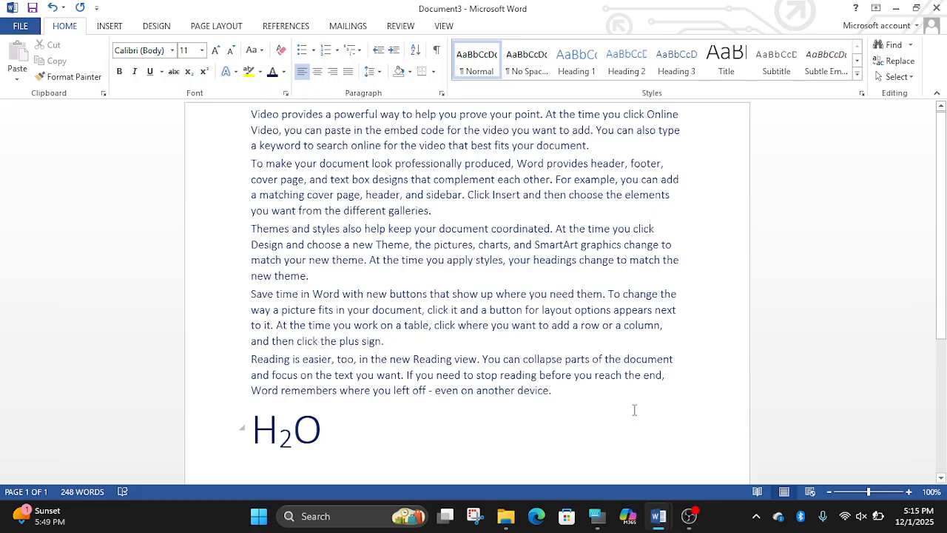
Step: Enter "X" on the line below H₂O, enlarge it to font size 24, and place the cursor after it
text(x)
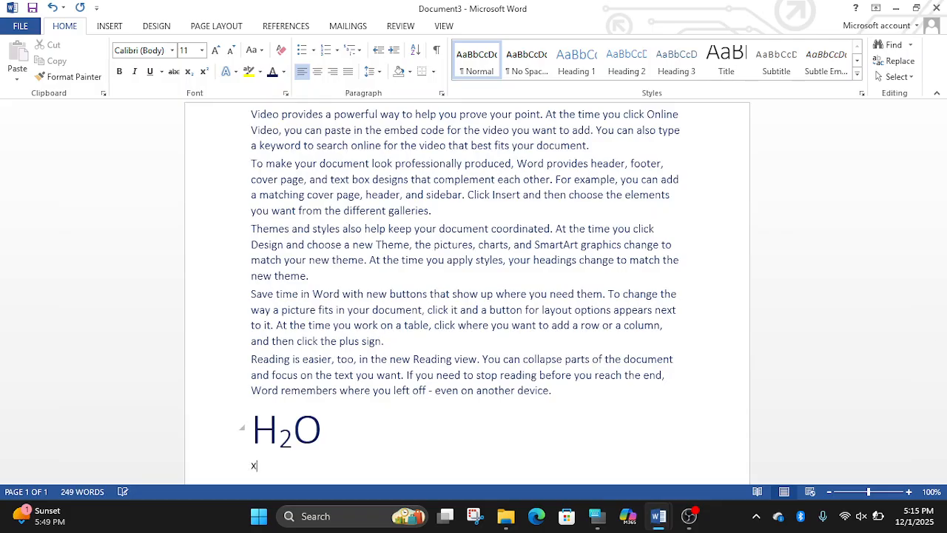
click(240, 466)
key(ctrl+shift+period)
key(ctrl+shift+period)
key(ctrl+shift+period)
key(ctrl+shift+period)
key(ctrl+shift+period)
key(ctrl+shift+period)
key(ctrl+shift+period)
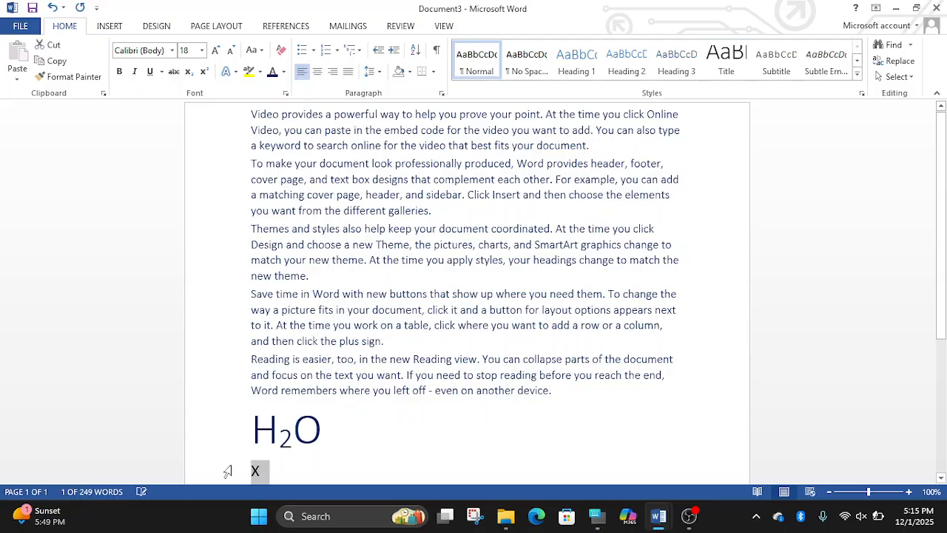
click(314, 480)
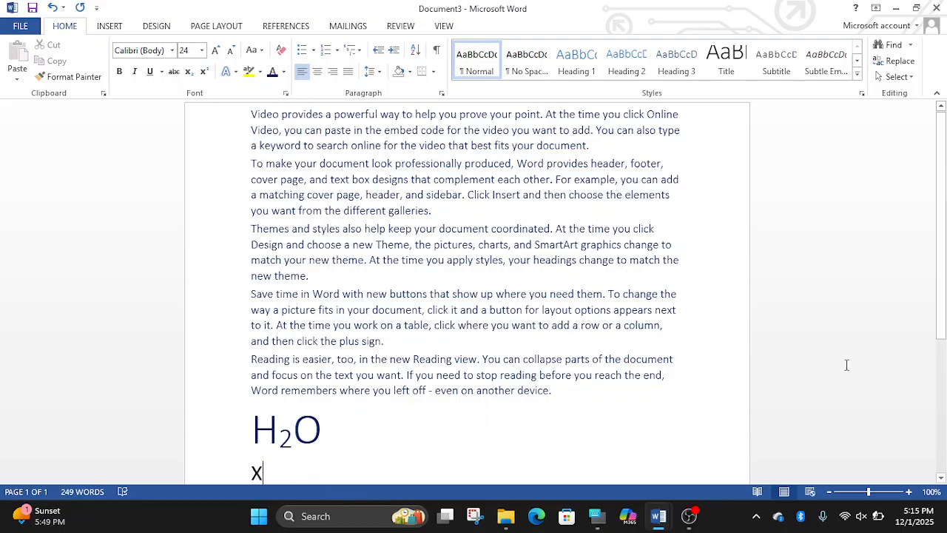
Step: Add a superscript 3 after the X, return to normal text and add a plus sign
drag(943, 290, 941, 325)
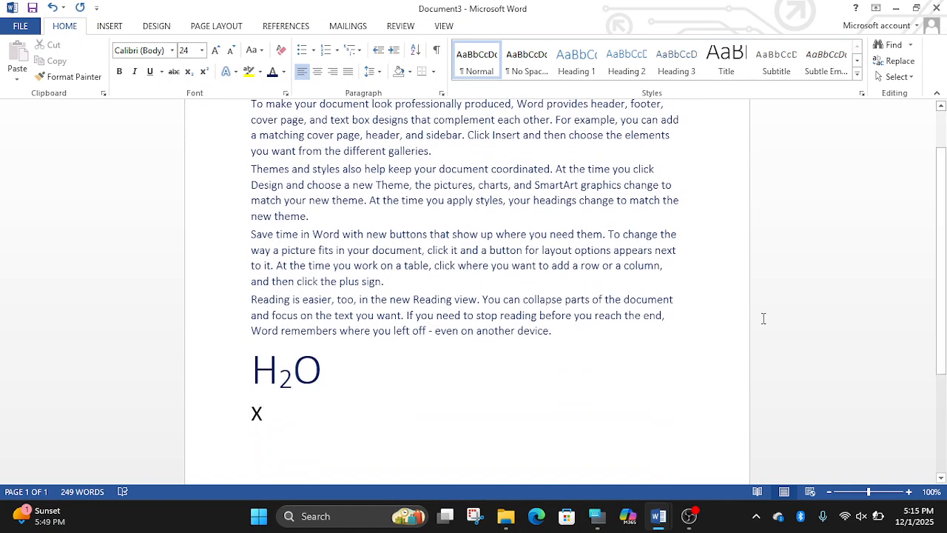
key(ctrl+shift+equal)
text(3)
key(ctrl+shift+equal)
text(+)
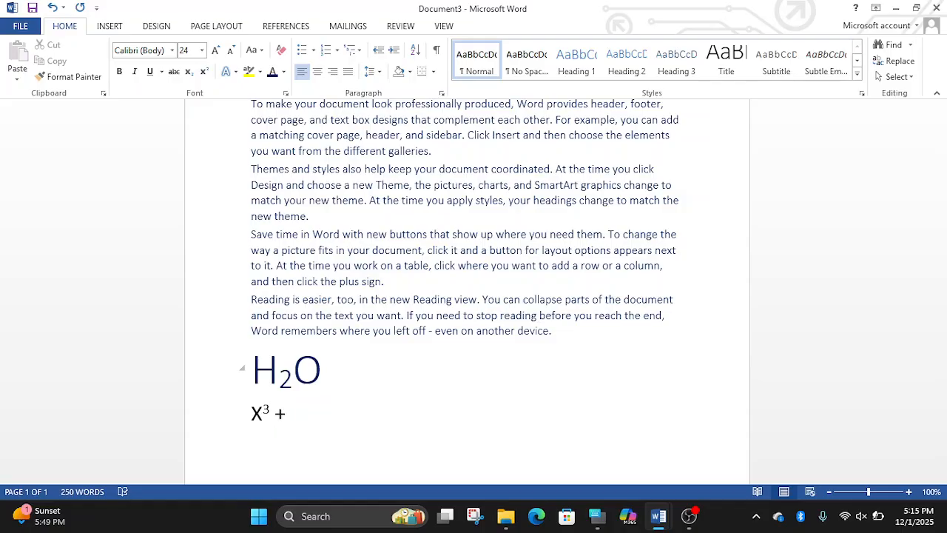
Step: Complete the equation with Y, a superscript 3 and "= 0" in normal text
text( Y)
key(ctrl+shift+plus)
text(3)
key(ctrl+shift+plus)
text(= 0)
Step: Review the Home and Insert Tab shortcuts in the Summary document, and start a new line below the equation in the sample document
click(670, 521)
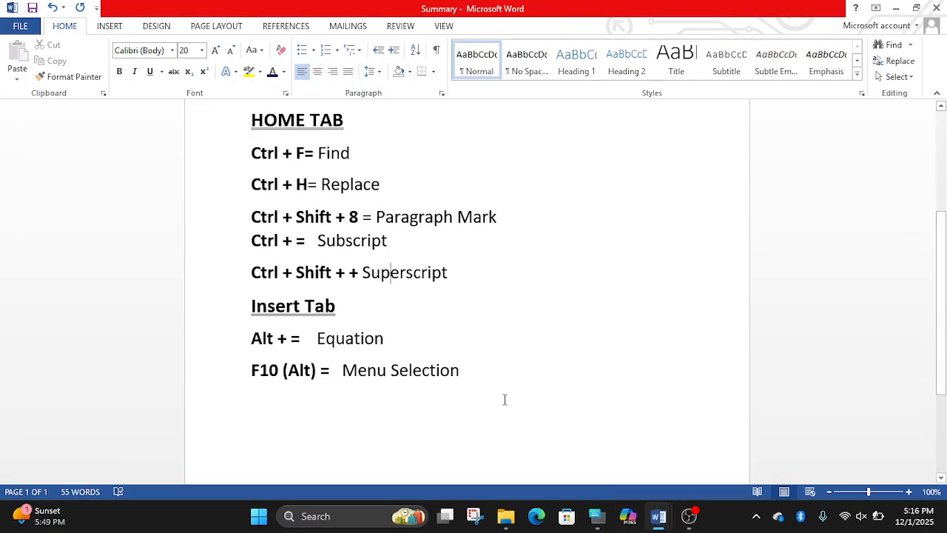
click(359, 273)
click(326, 305)
click(419, 219)
click(322, 291)
click(658, 515)
key(Return)
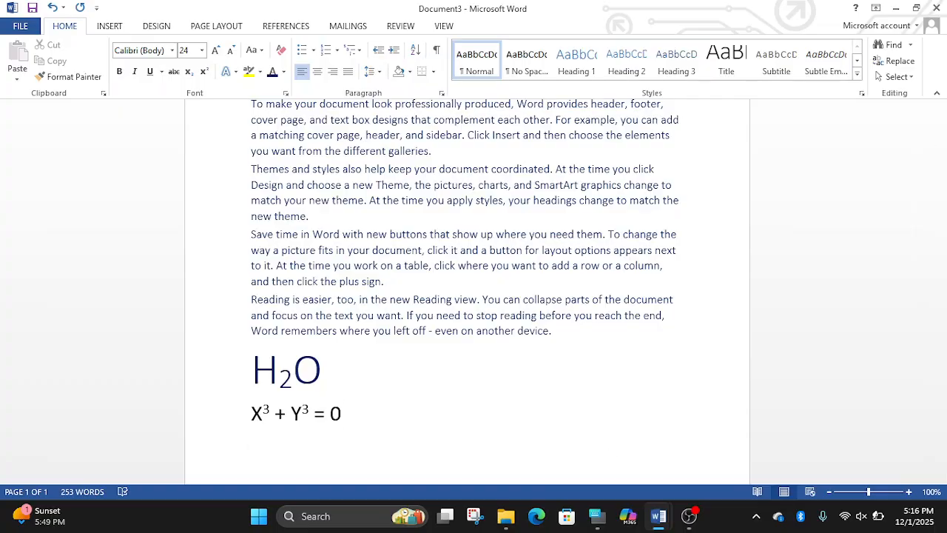
Step: Insert an equation below X³ + Y³ = 0 containing a stacked fraction with numerator 1 and denominator 2
key(alt+equal)
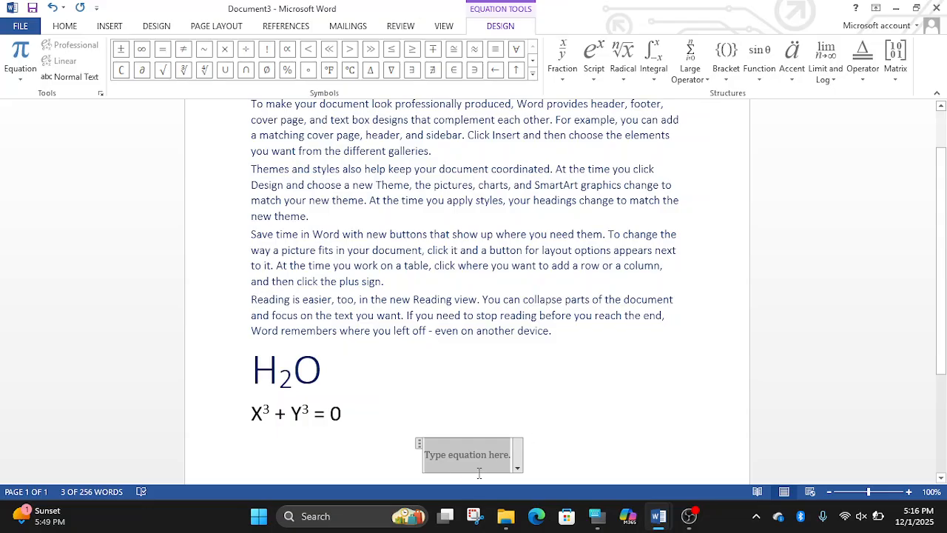
click(110, 33)
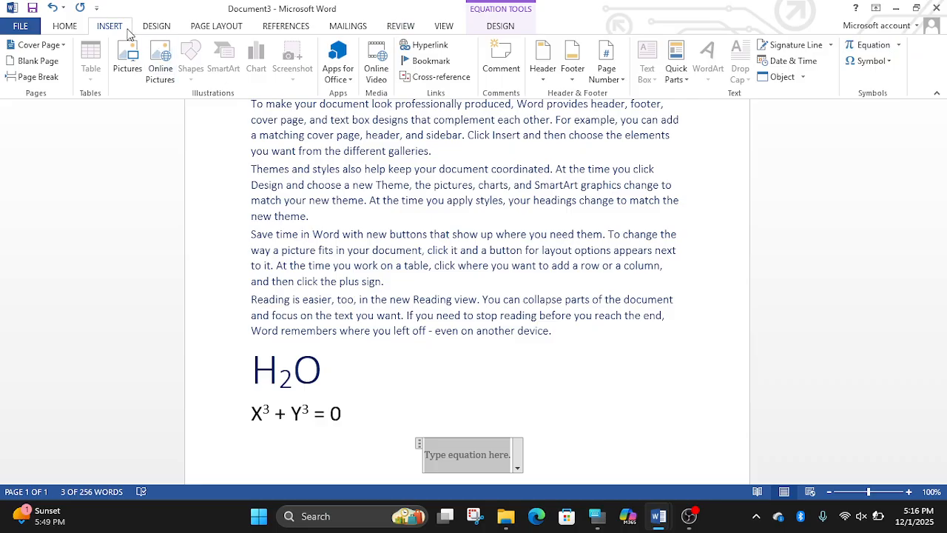
click(503, 29)
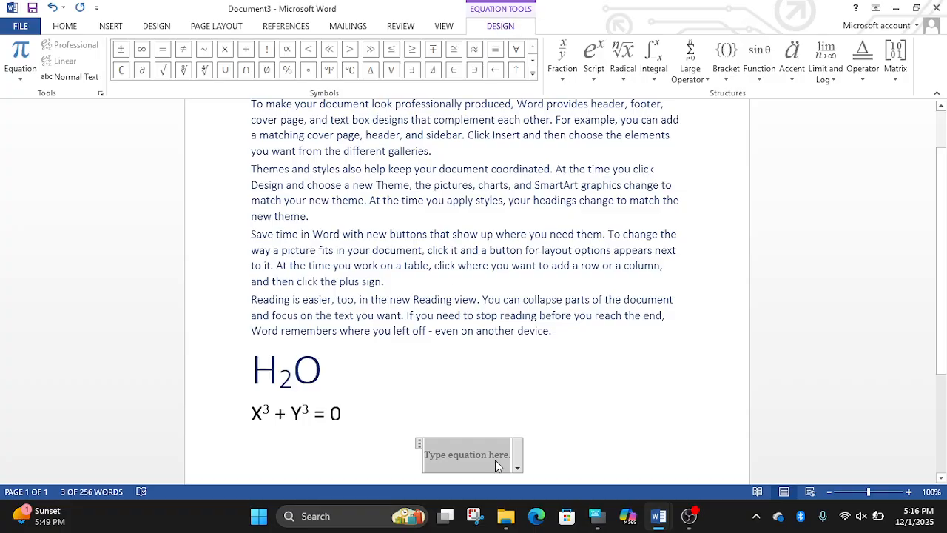
click(563, 67)
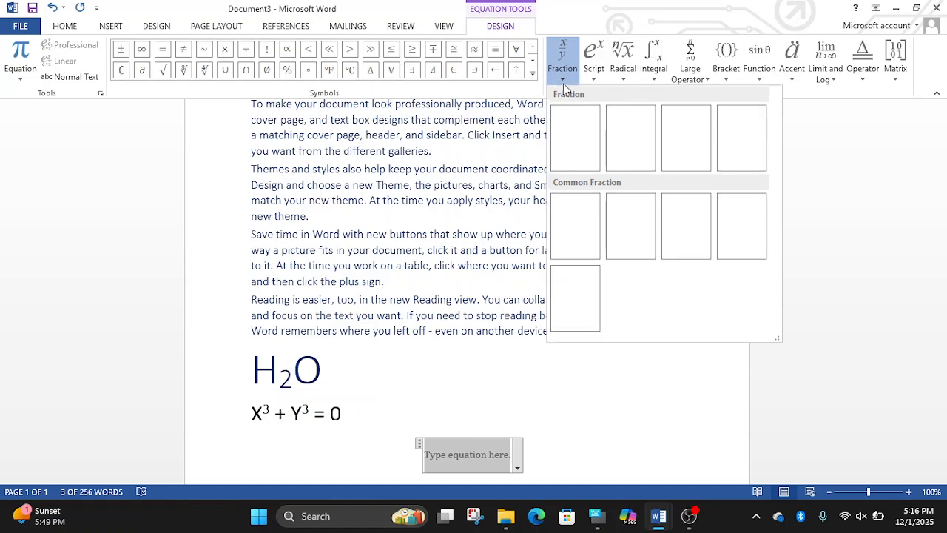
click(576, 137)
text(1)
click(470, 476)
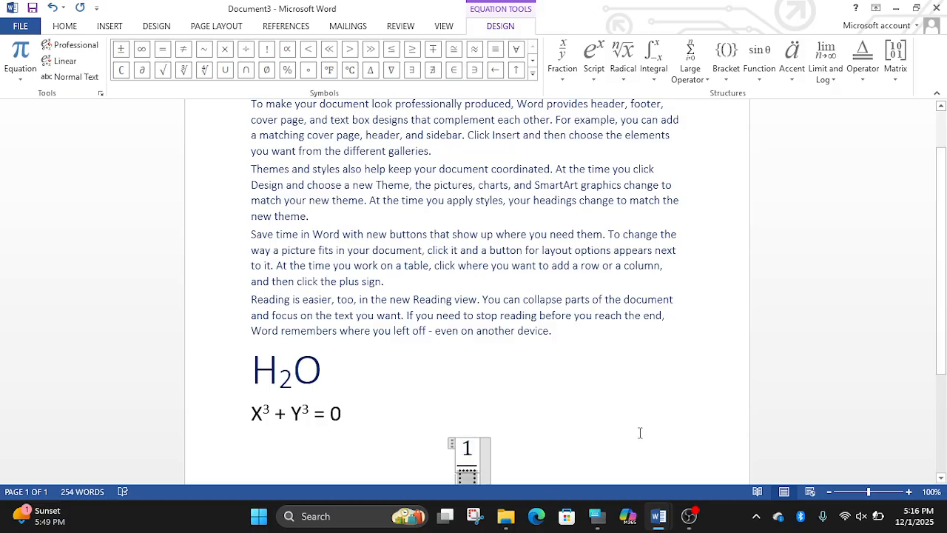
text(2)
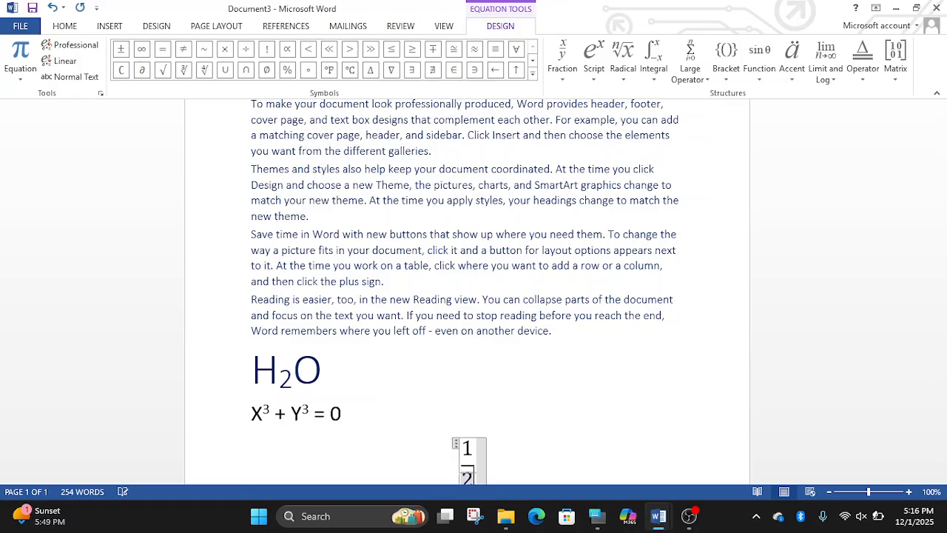
drag(943, 368, 942, 412)
click(726, 416)
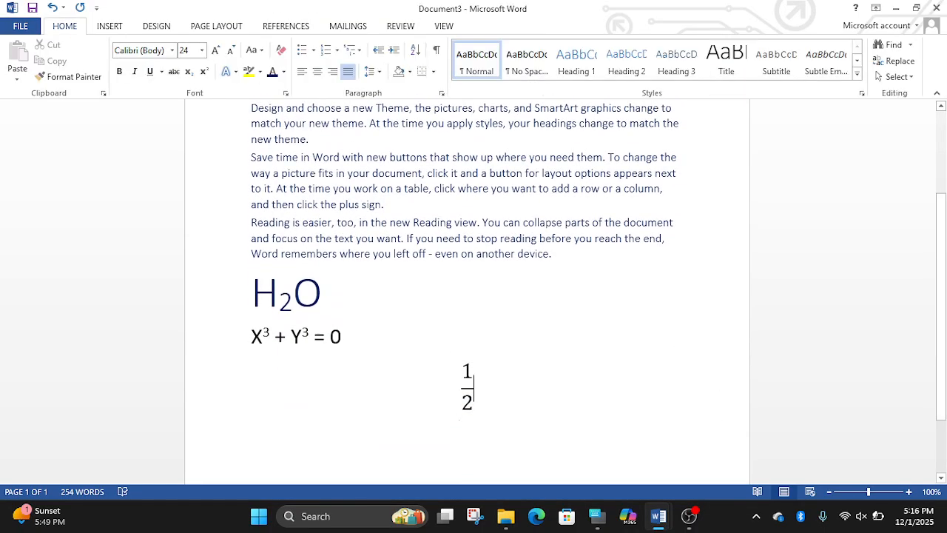
Step: Insert another equation on a new line below the fraction, using the superscript structure with base X and exponent 2
key(Return)
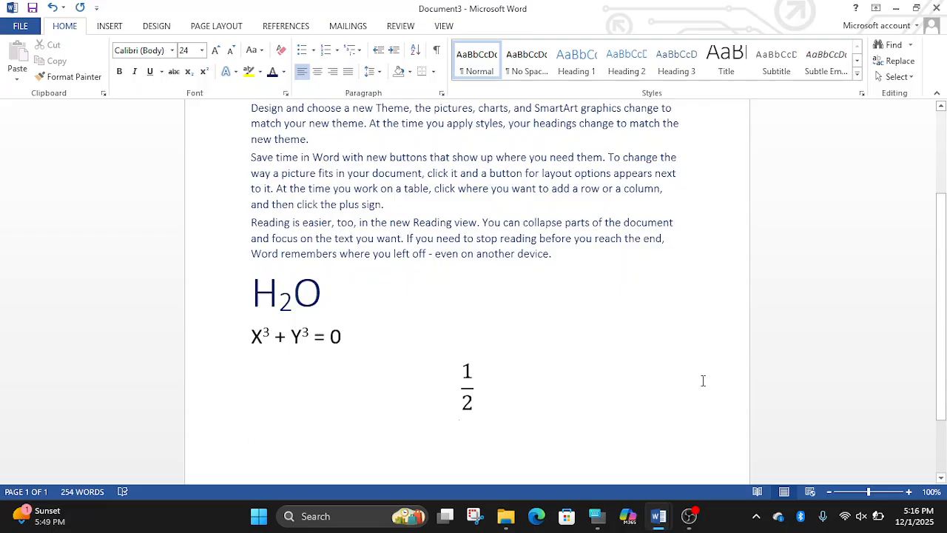
key(alt+equal)
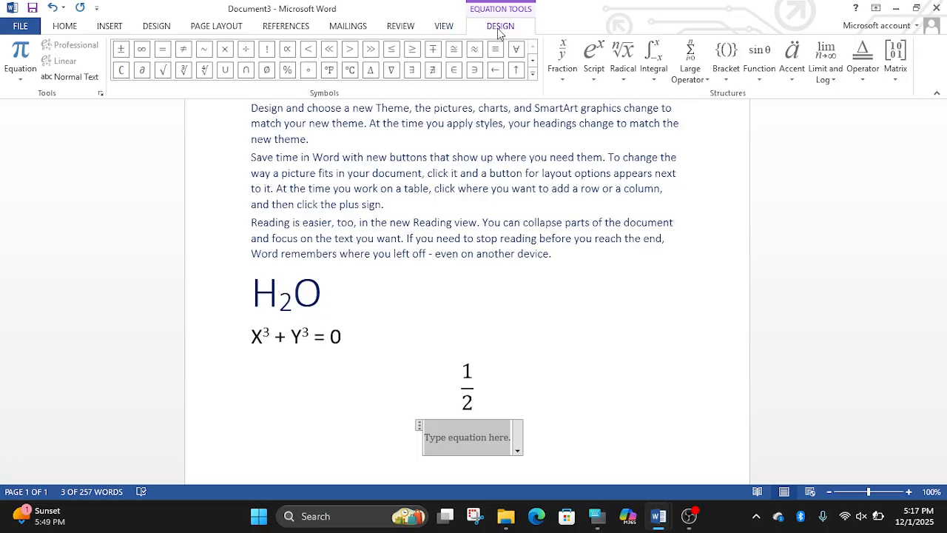
click(417, 28)
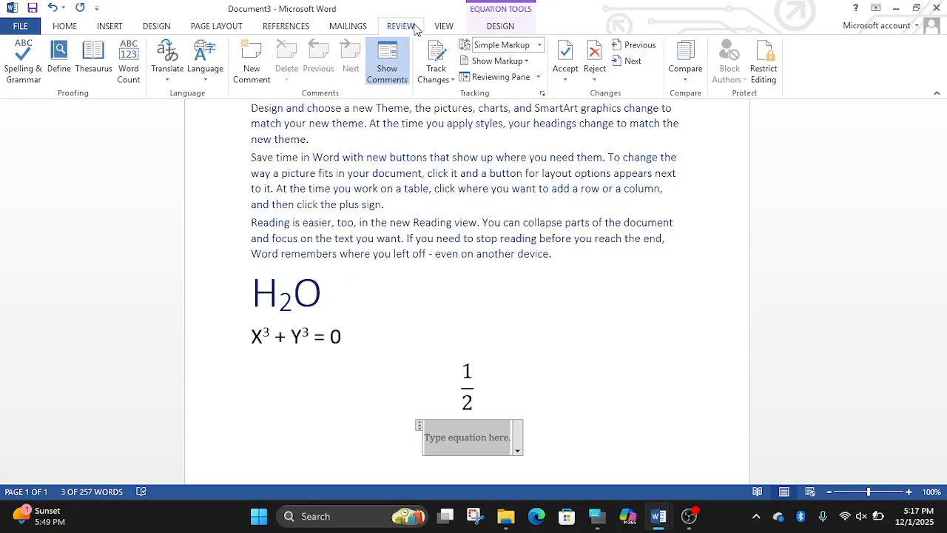
click(500, 26)
click(594, 83)
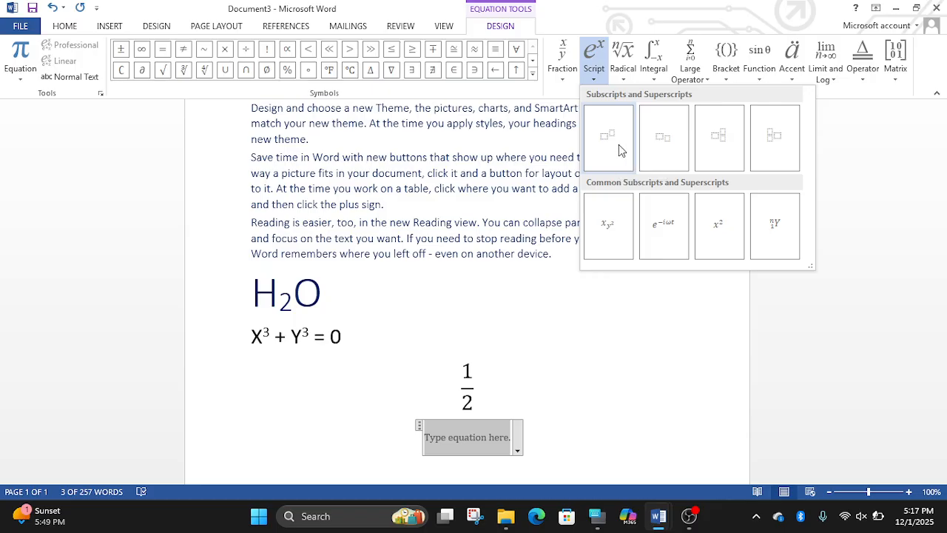
click(601, 138)
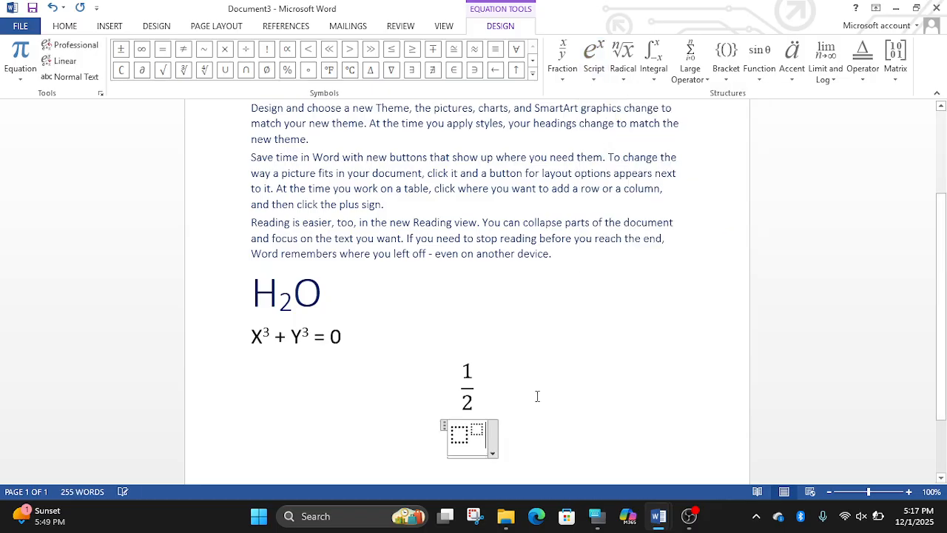
text(X)
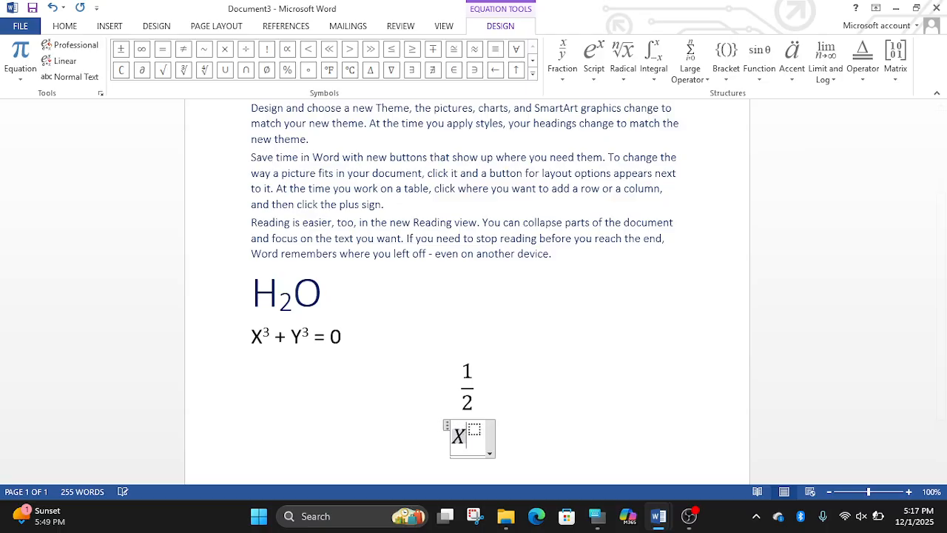
key(Right)
text(2)
click(619, 428)
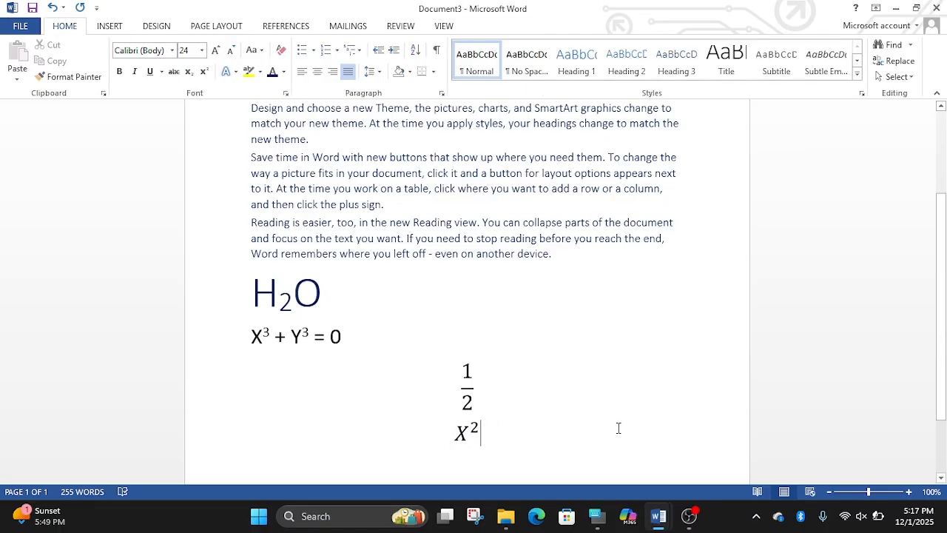
Step: Look up the Menu Selection shortcut in the Summary document, and show and hide the ribbon key tips in the sample document
click(660, 516)
click(370, 375)
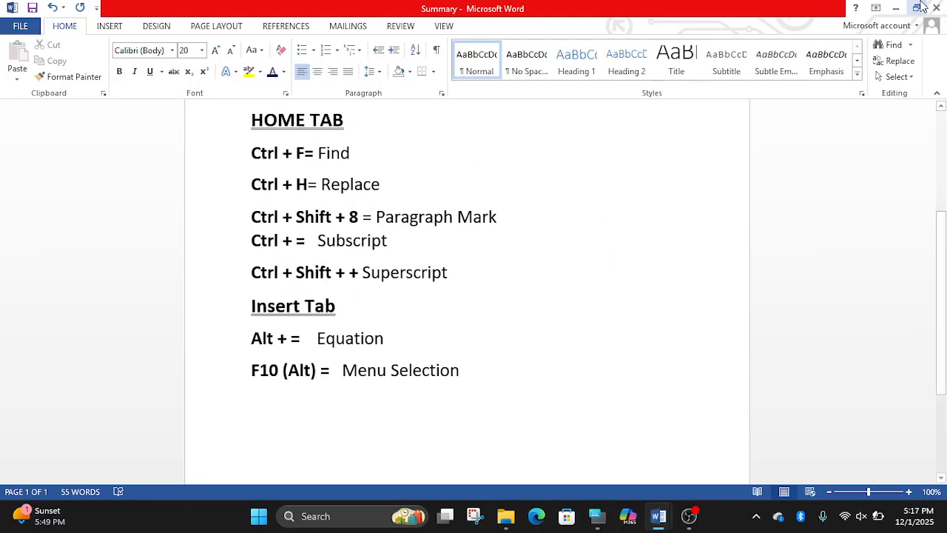
click(897, 7)
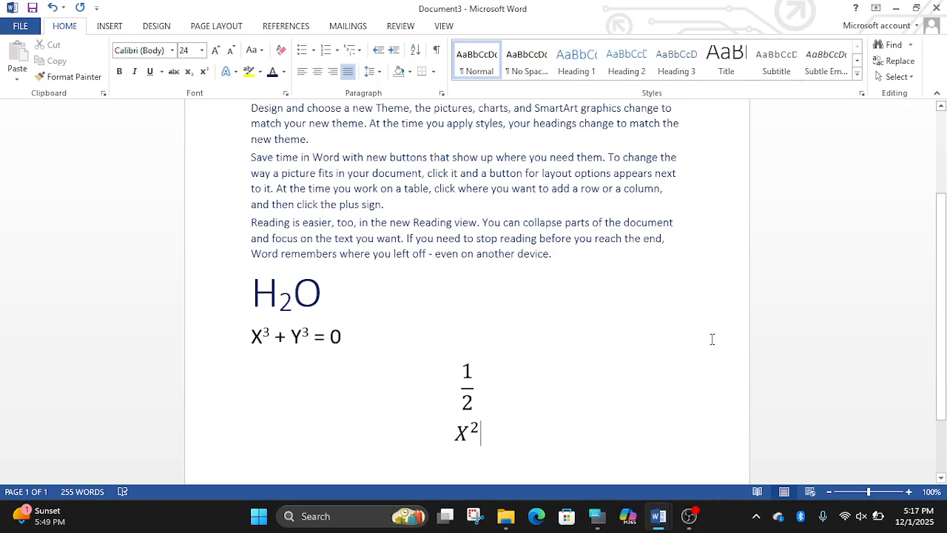
key(alt)
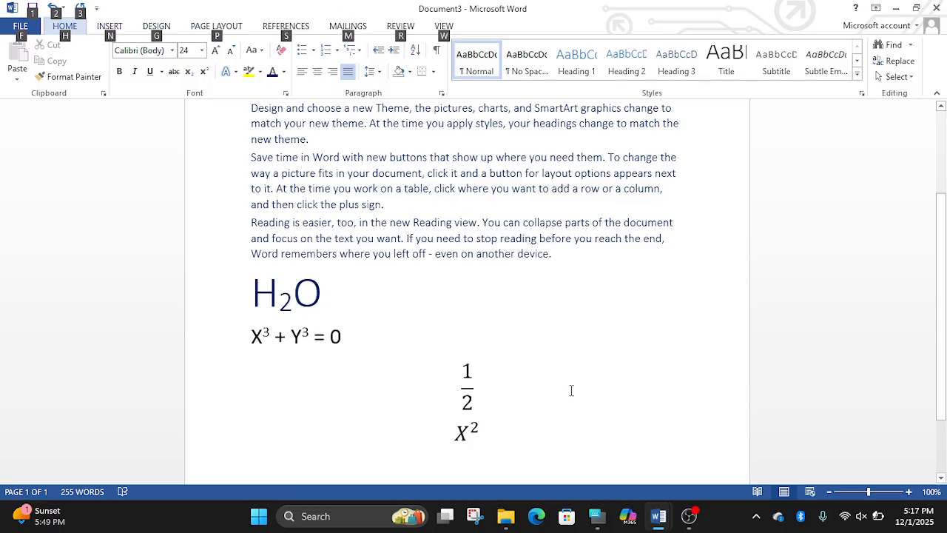
key(Escape)
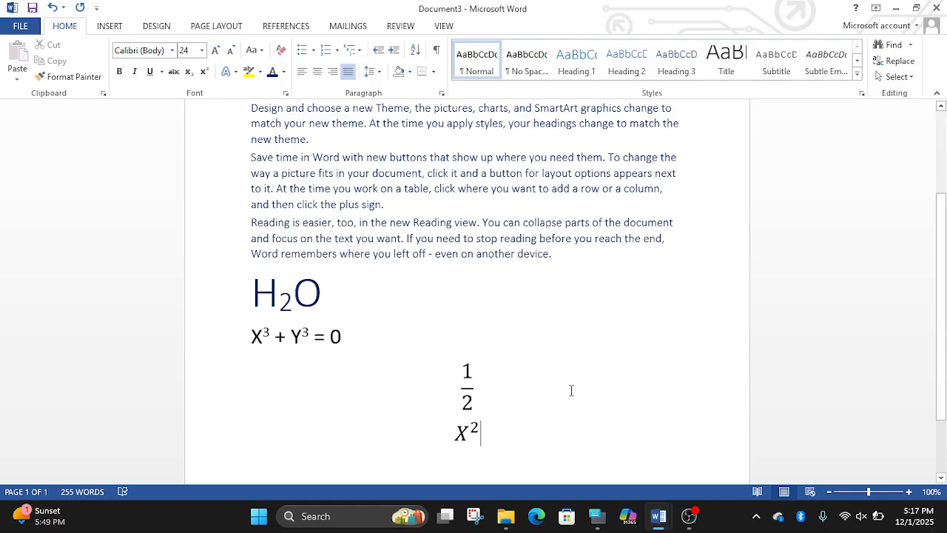
key(alt)
key(Escape)
Step: View the Save As page using the ribbon key tips, and return to the document without saving
key(alt)
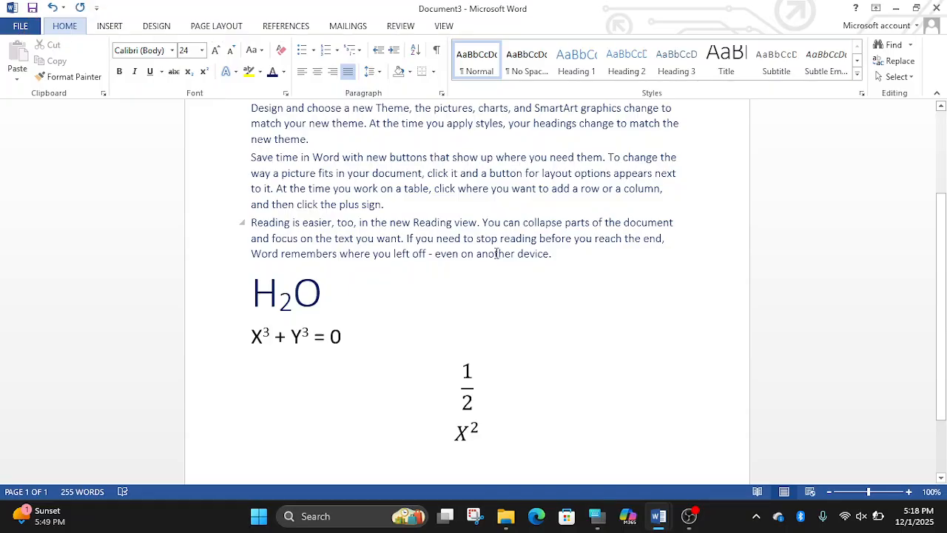
key(f)
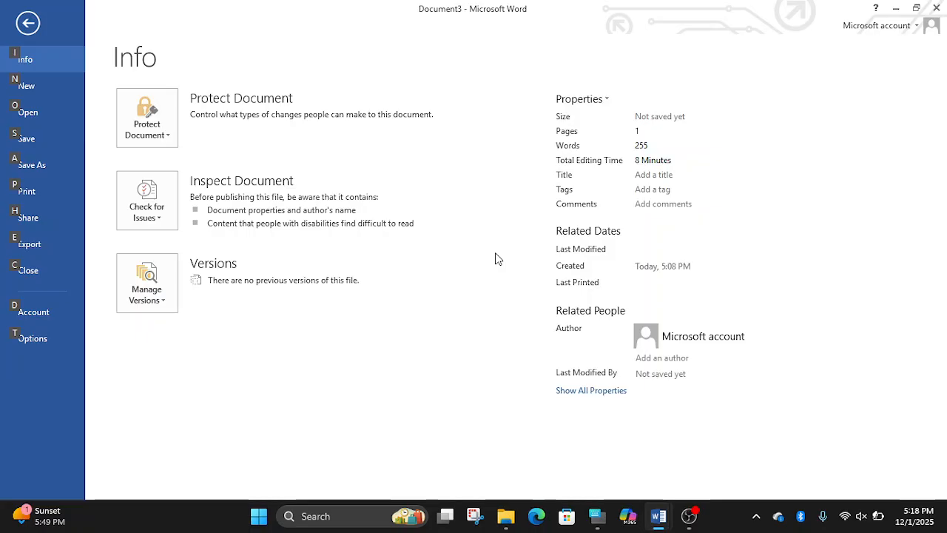
key(a)
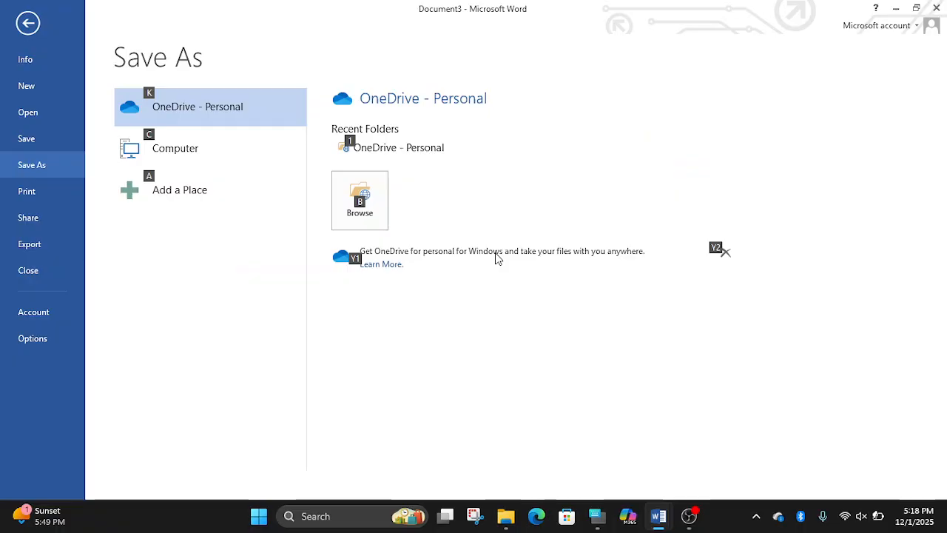
key(Escape)
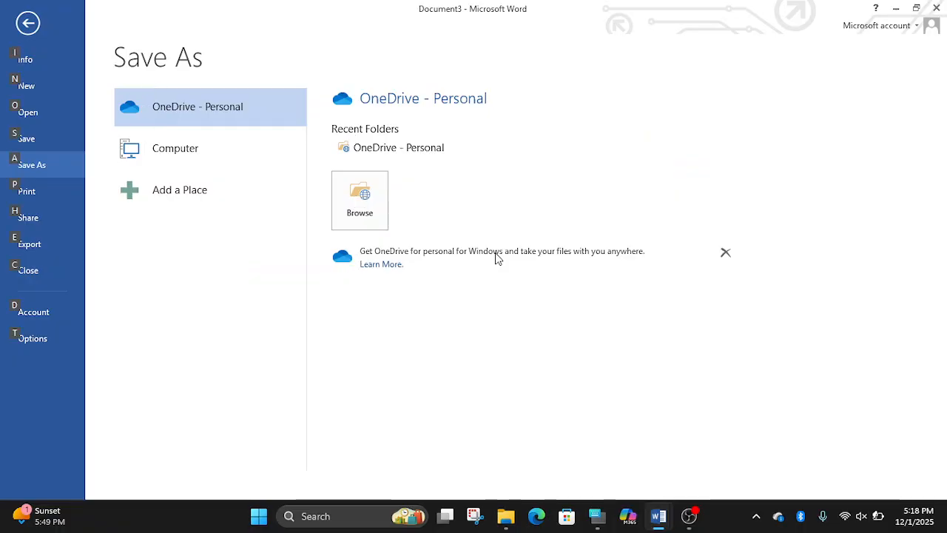
key(Escape)
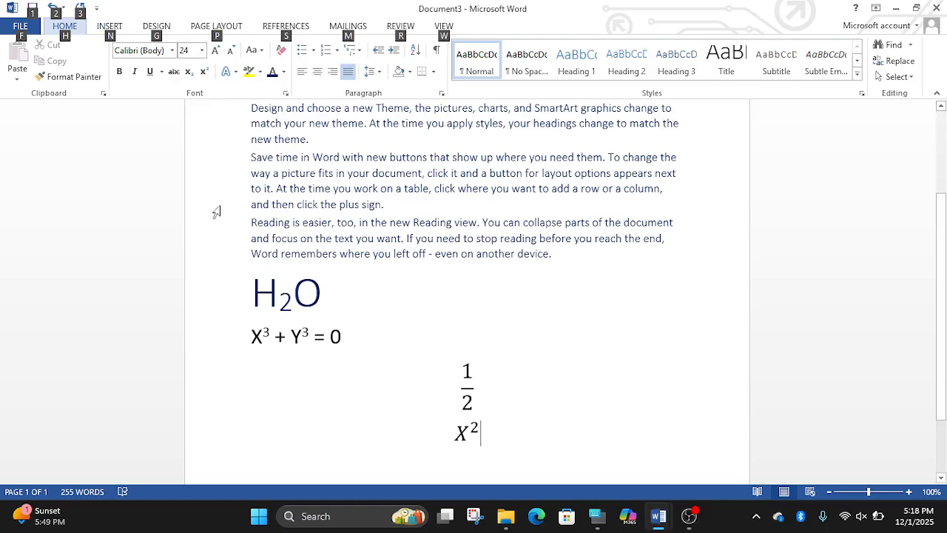
Step: View the Page Number options using the Insert key tips, and leave them without choosing one
key(n)
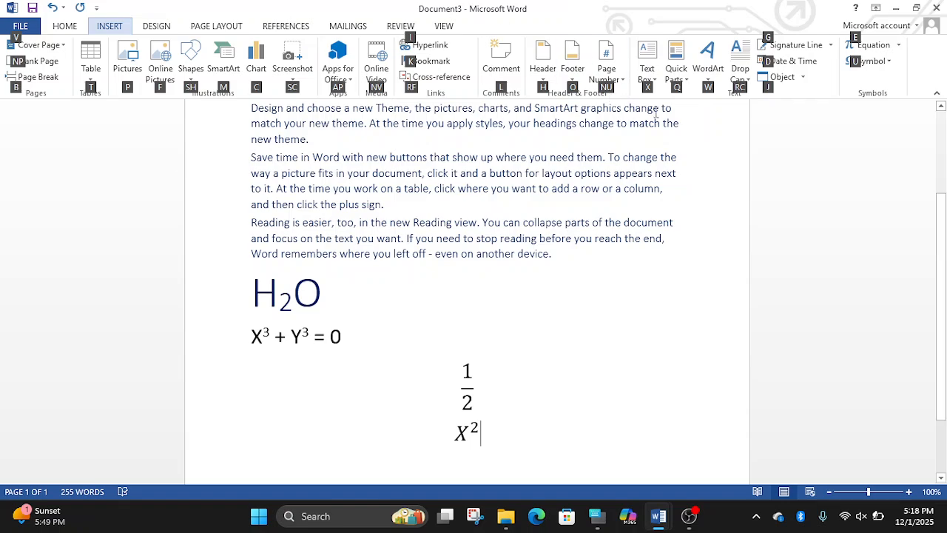
key(n)
key(u)
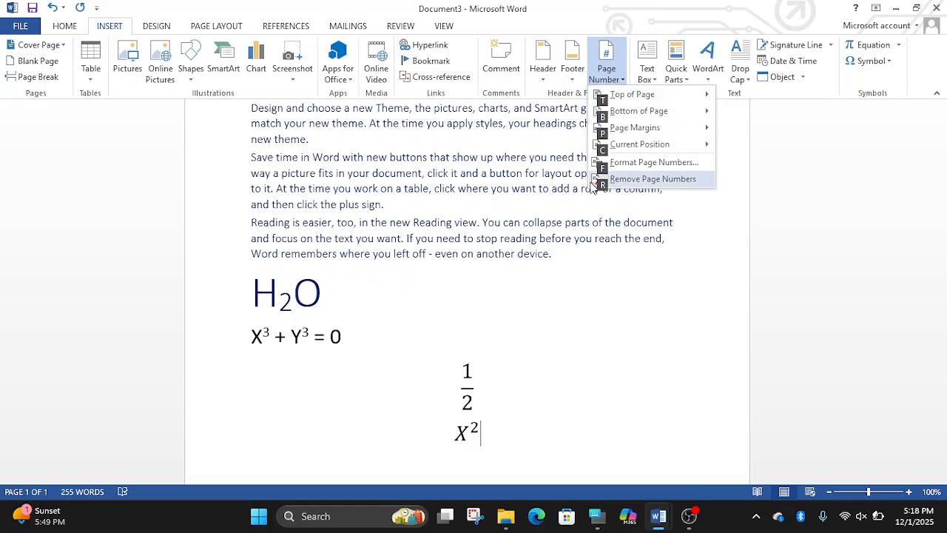
key(Escape)
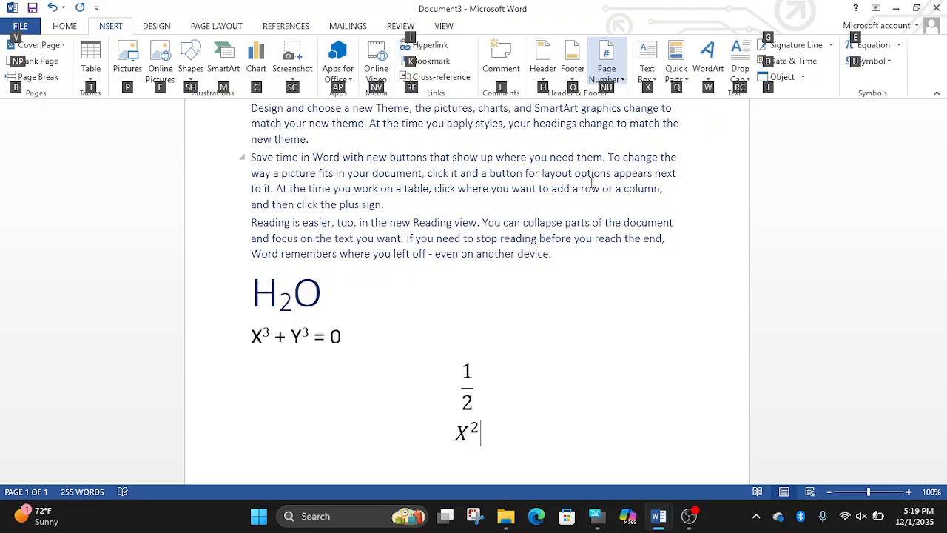
key(Escape)
key(Escape)
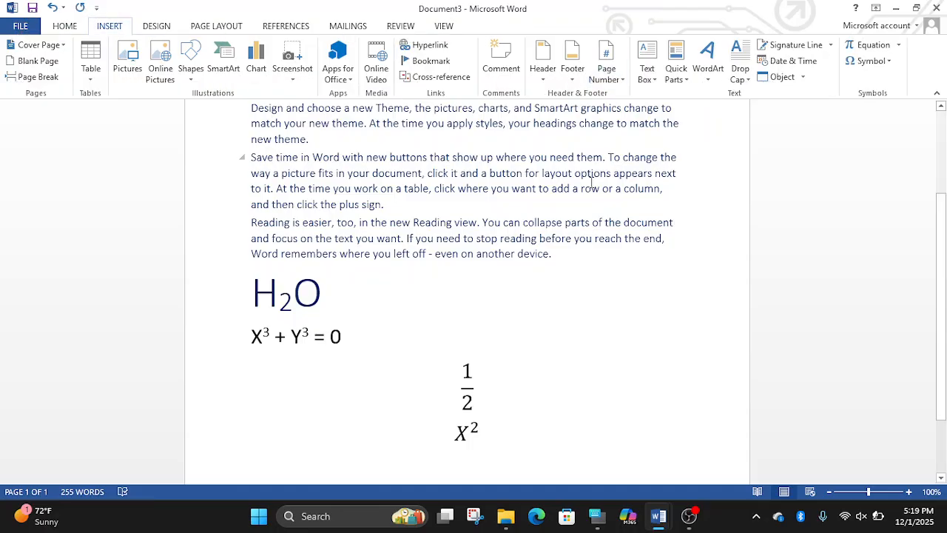
Step: Move the focus to the font name using the Home key tips, and return to the "Save time in Word" paragraph
key(alt)
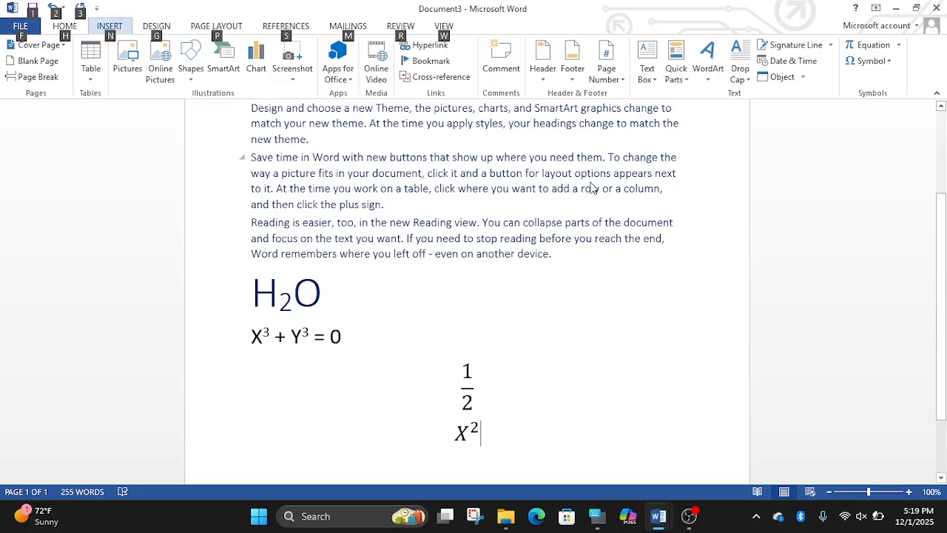
key(h)
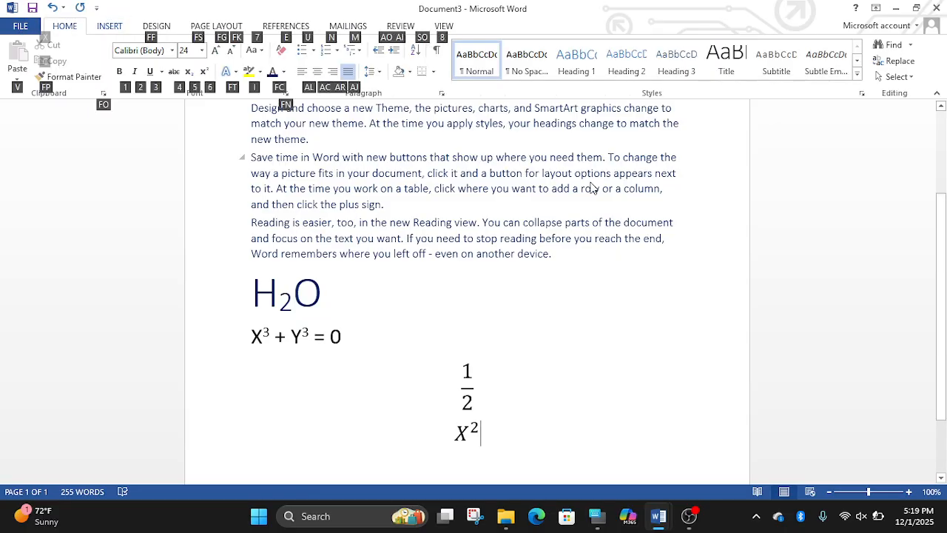
key(f)
key(f)
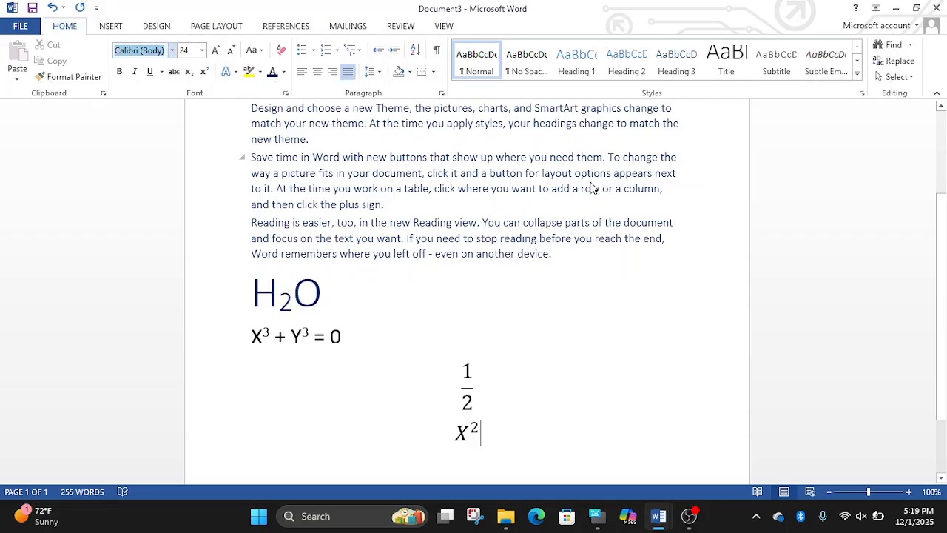
click(569, 177)
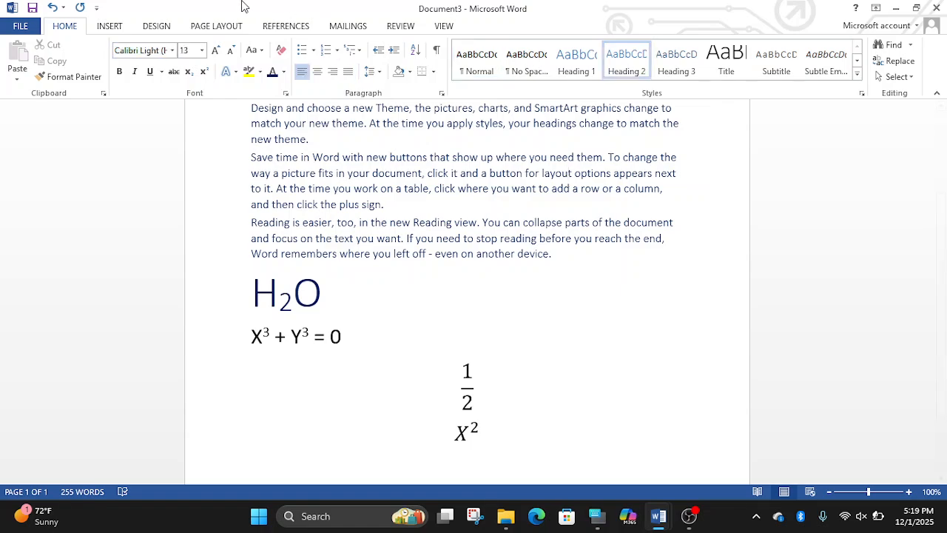
Step: Use the Design key tips to reach Page Color and open its Fill Effects options
key(alt)
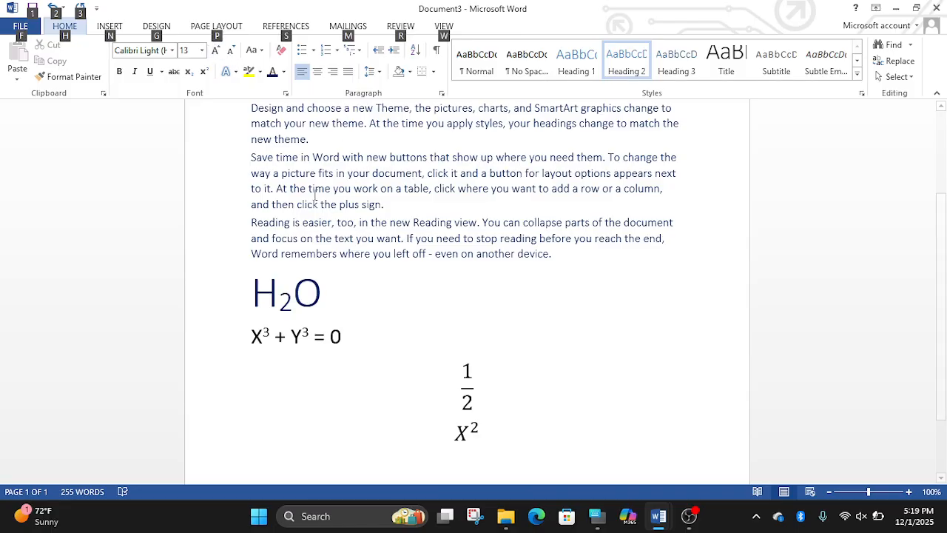
key(g)
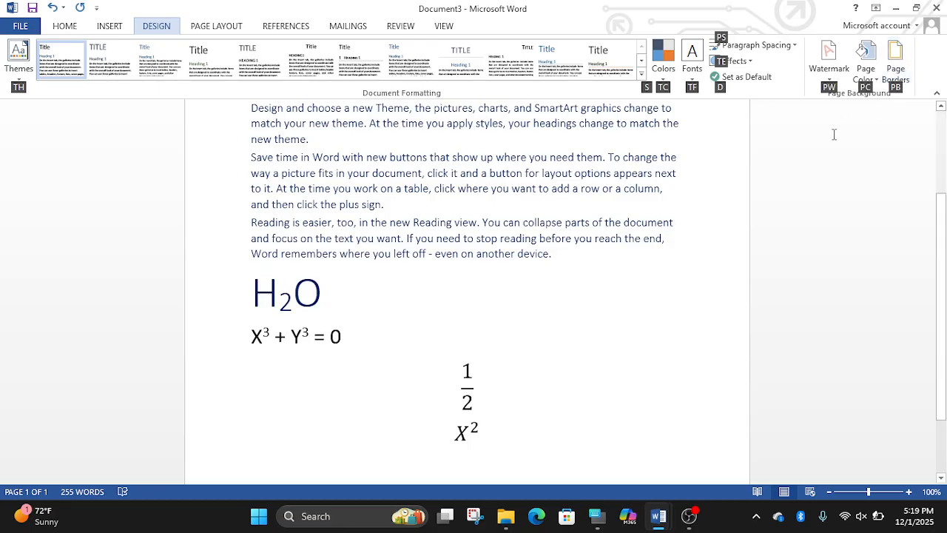
key(p)
key(c)
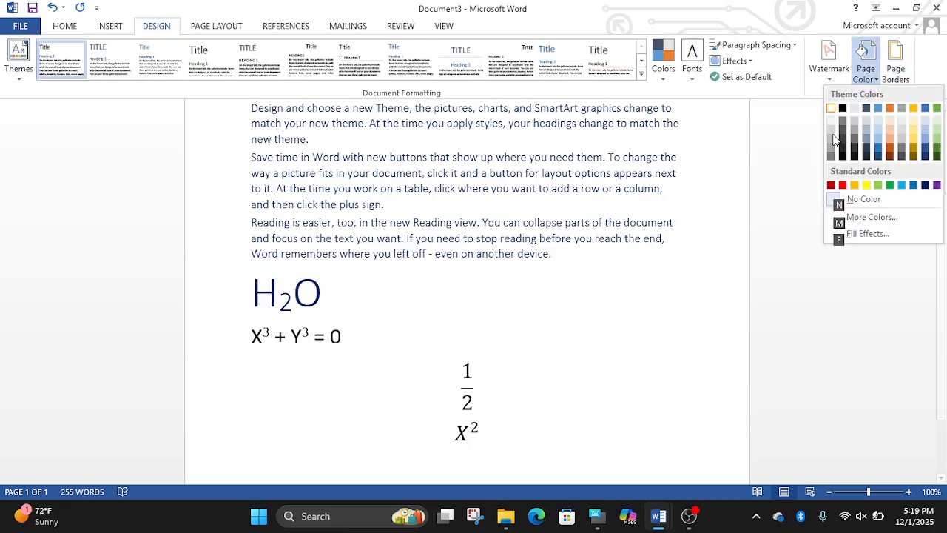
key(Down)
key(Down)
key(Down)
key(Down)
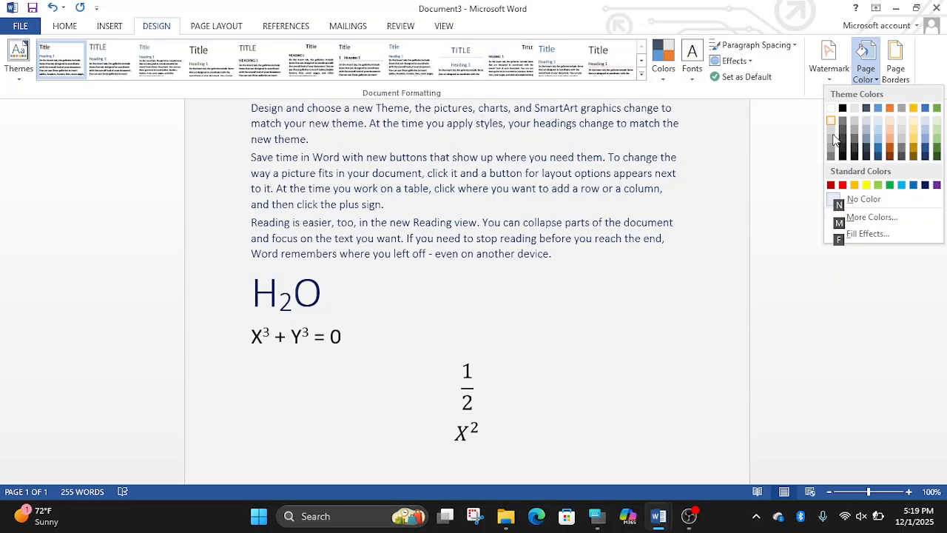
key(Down)
key(Down)
key(Down)
key(Down)
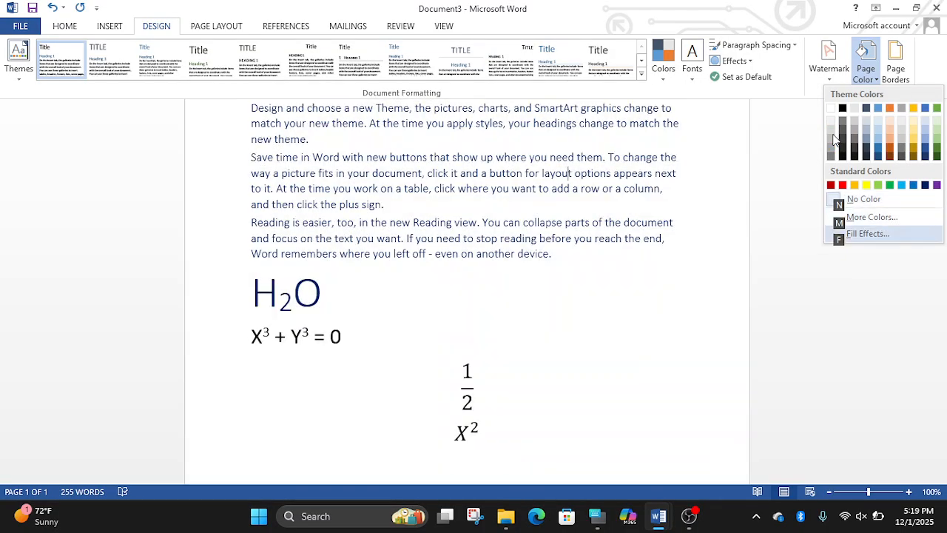
key(Return)
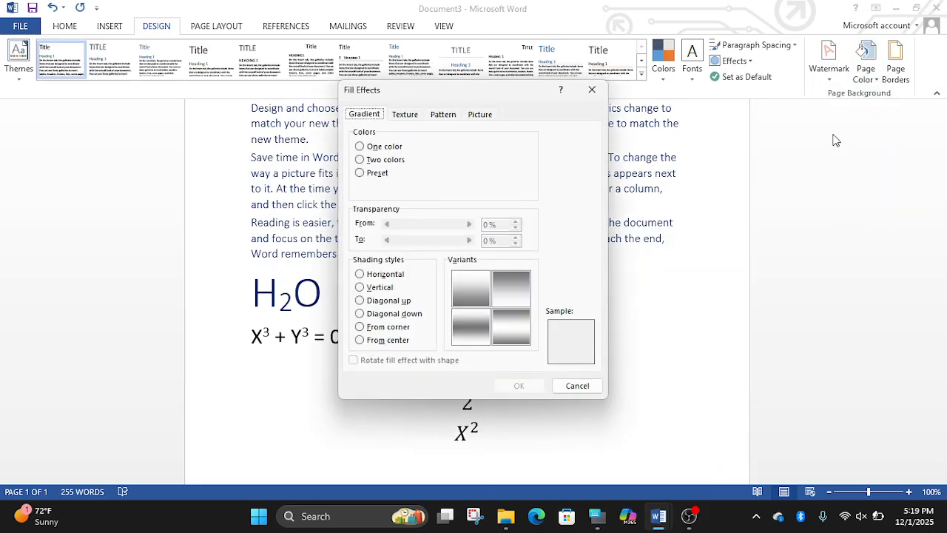
Step: Choose Two colors for the page background gradient
key(Tab)
key(Tab)
key(Tab)
key(Tab)
key(Tab)
key(Tab)
key(space)
key(Down)
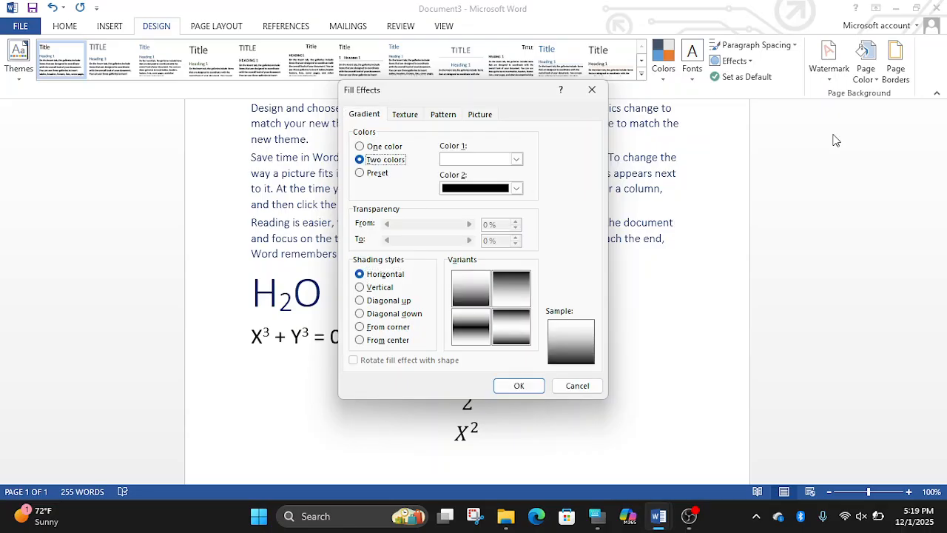
Step: Set Color 1 of the two-color page gradient to standard green
key(Tab)
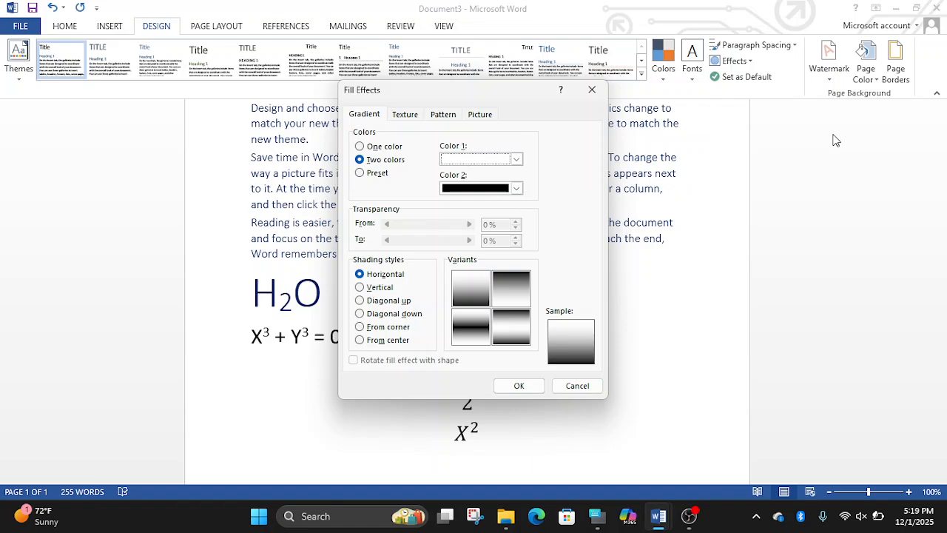
key(alt+Down)
key(Down)
key(Down)
key(Down)
key(Down)
key(Down)
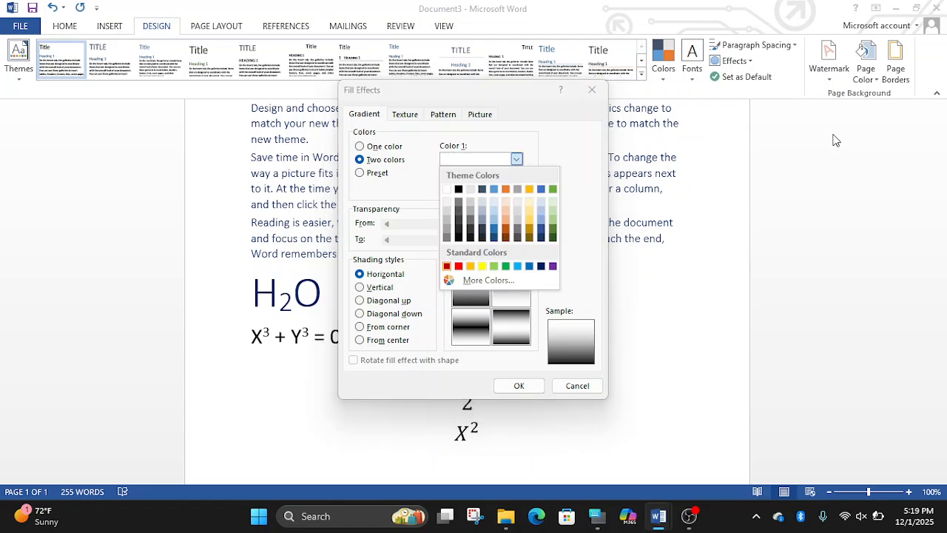
key(Down)
key(Up)
key(Up)
key(Down)
key(Down)
key(Up)
key(Return)
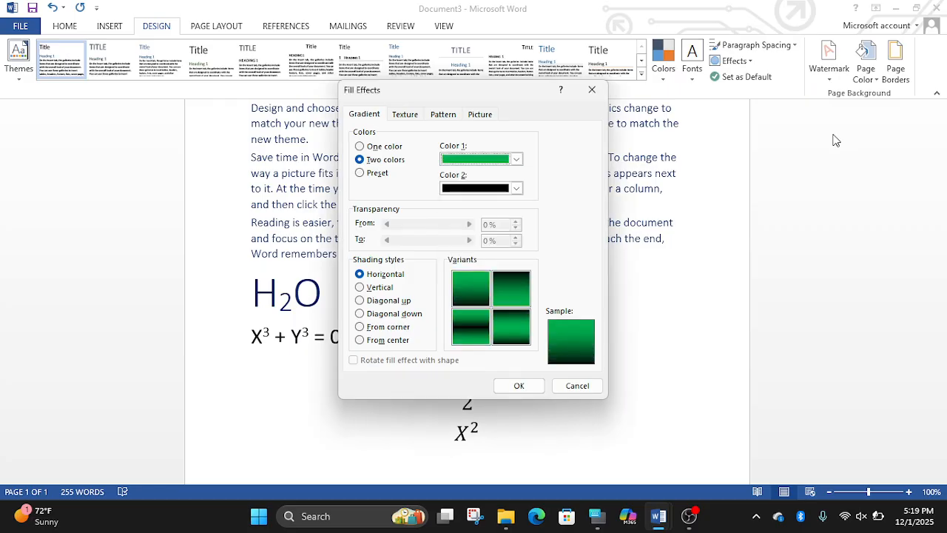
Step: Apply the green and black gradient to the page background with the Horizontal shading style
key(Tab)
key(Tab)
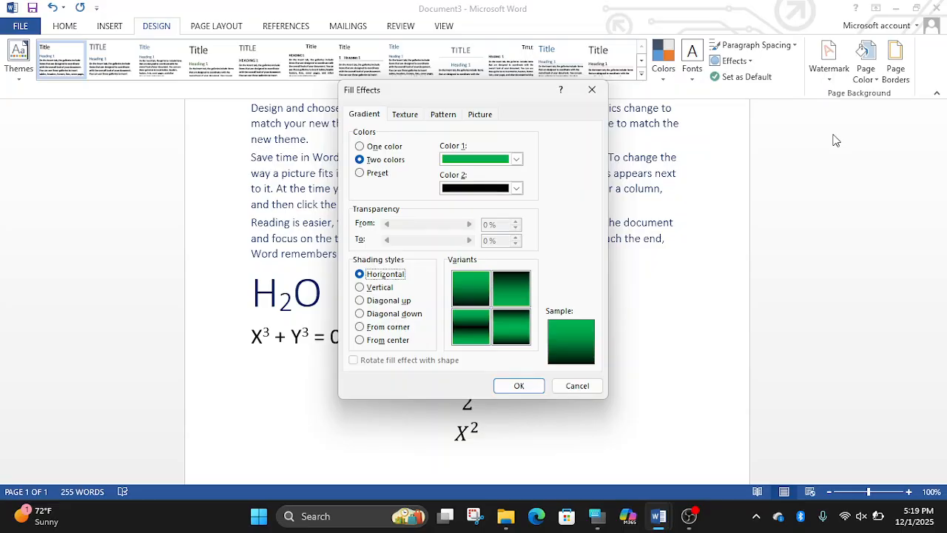
key(Return)
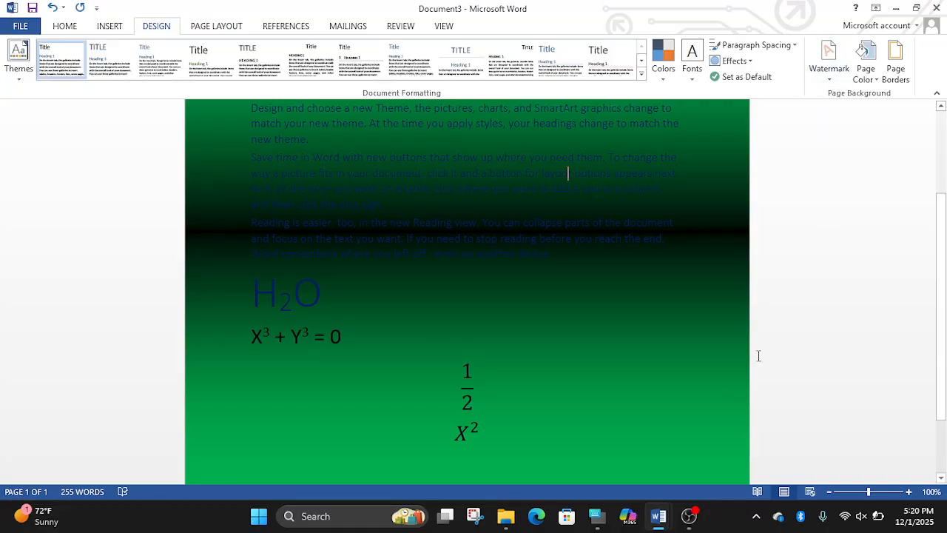
click(896, 9)
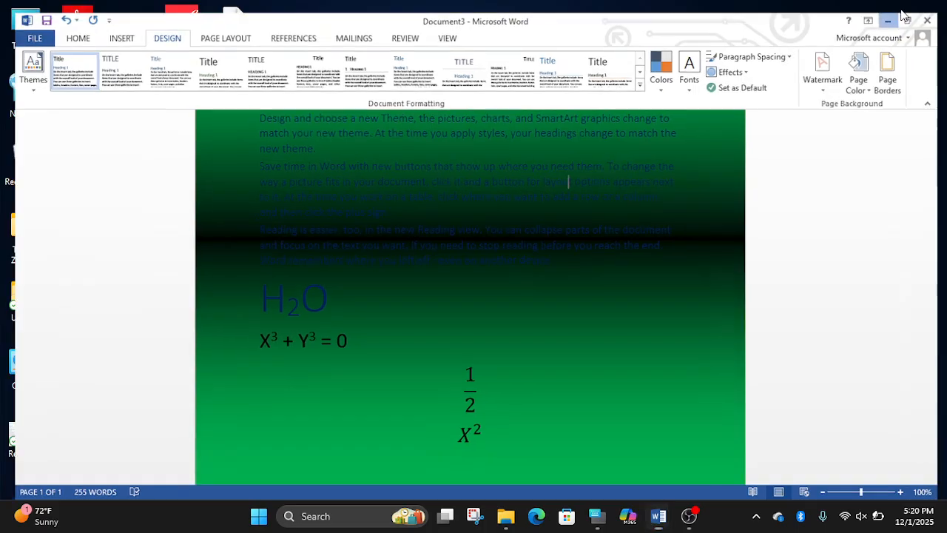
click(691, 518)
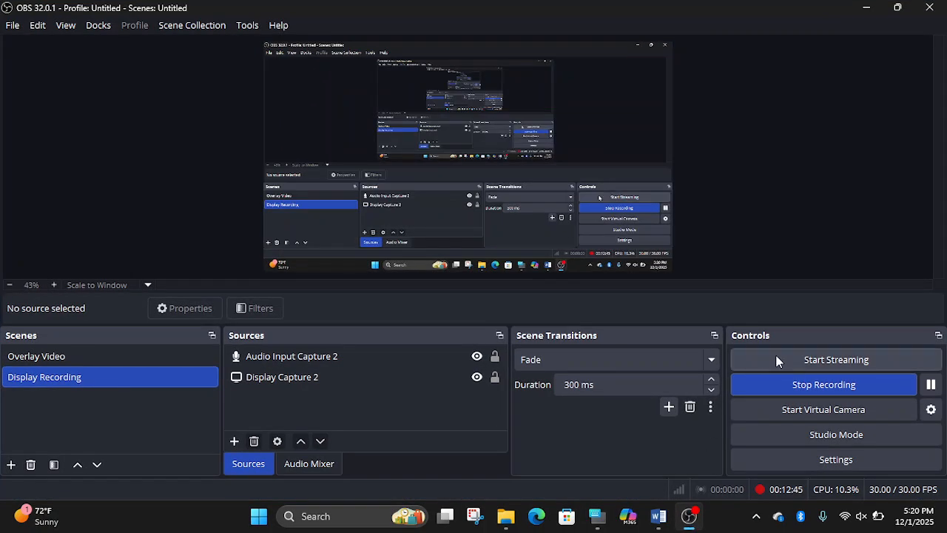